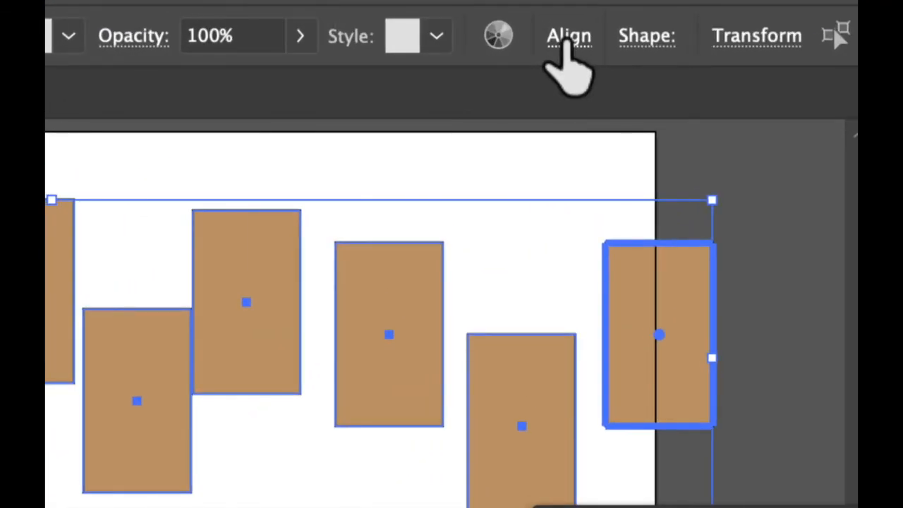
# Step: Examine the alignment and distribution options for the selected brown rectangles and move the floating Align panel below the row
pyautogui.click(564, 44)
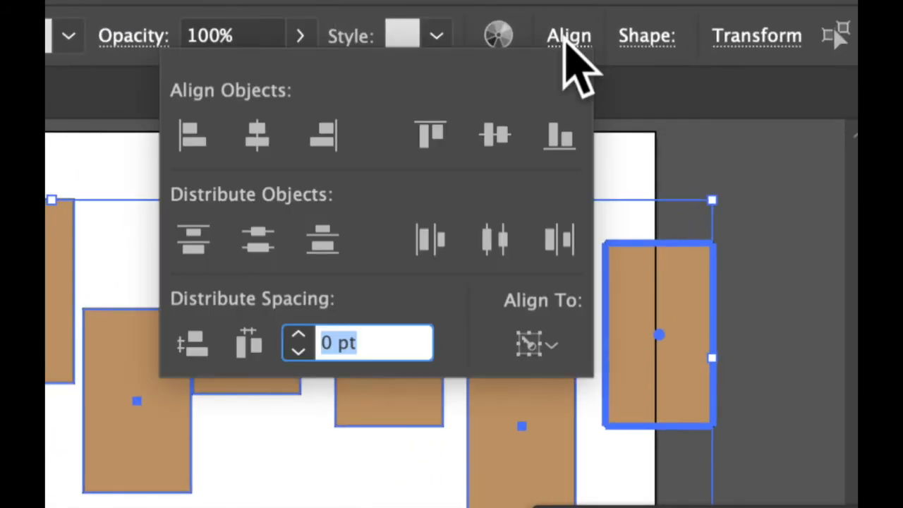
pyautogui.click(569, 51)
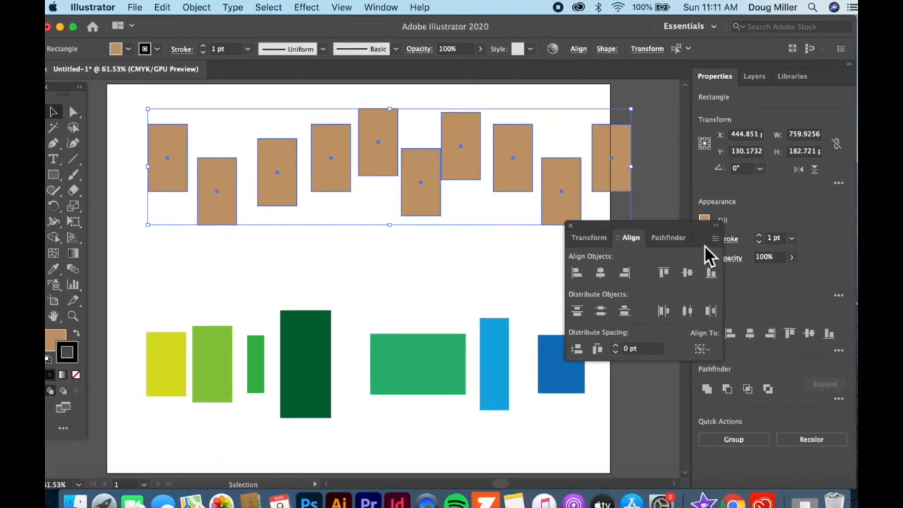
pyautogui.moveTo(698, 233); pyautogui.dragTo(627, 207)
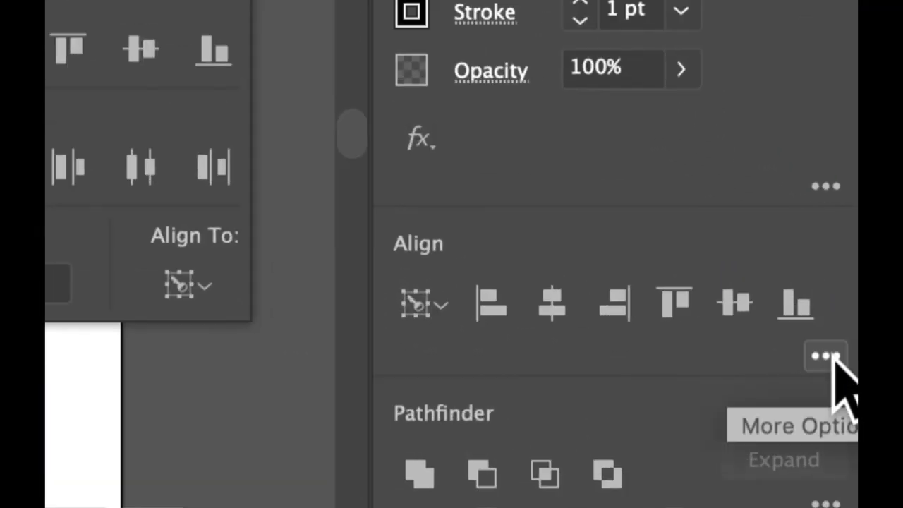
pyautogui.click(823, 353)
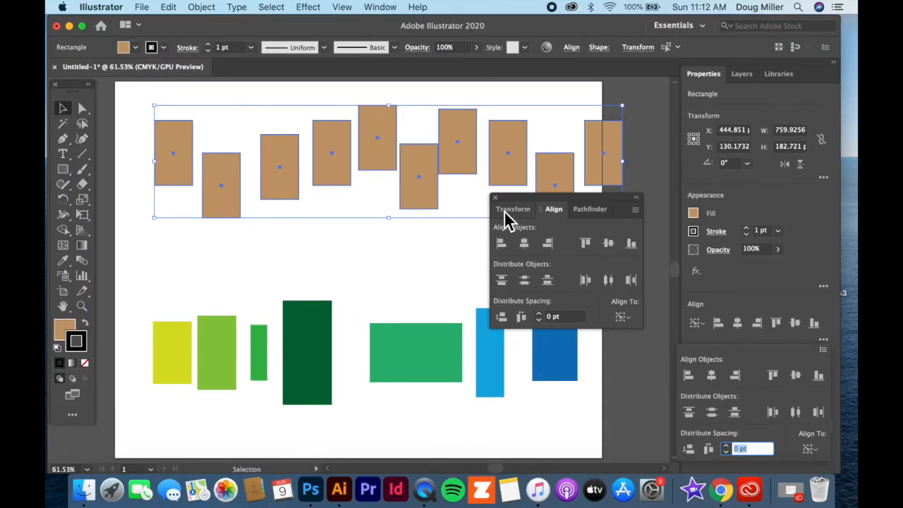
pyautogui.click(534, 207)
pyautogui.moveTo(543, 200); pyautogui.dragTo(526, 257)
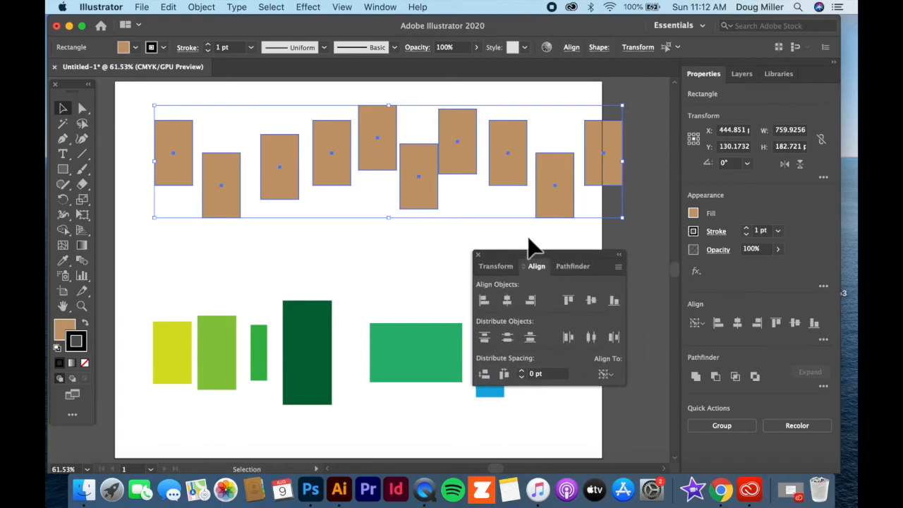
# Step: Vertically center-align the ten brown rectangles, using the rightmost rectangle as the key object
pyautogui.click(171, 270)
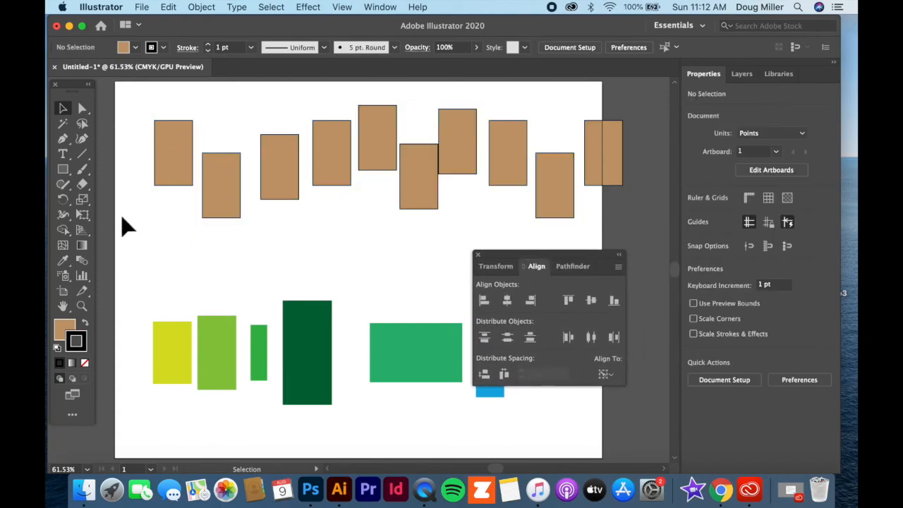
pyautogui.press('super+a')
pyautogui.click(605, 145)
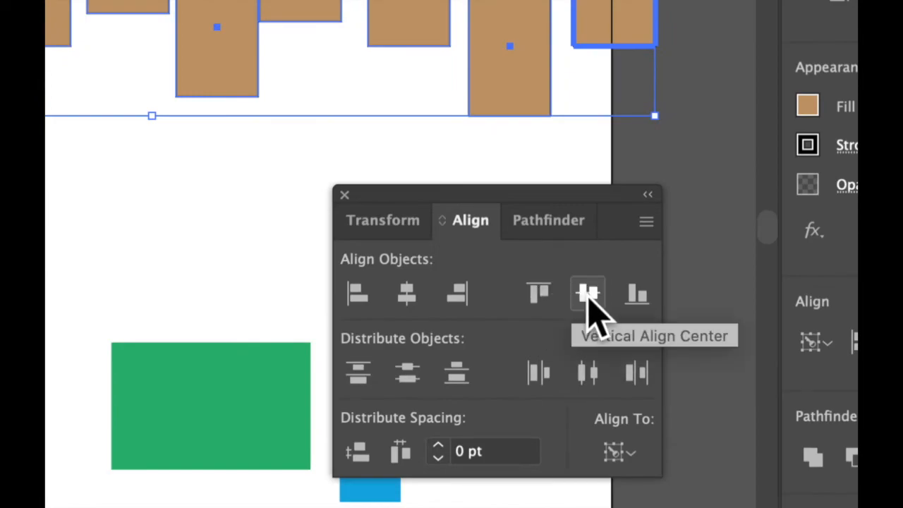
pyautogui.click(589, 296)
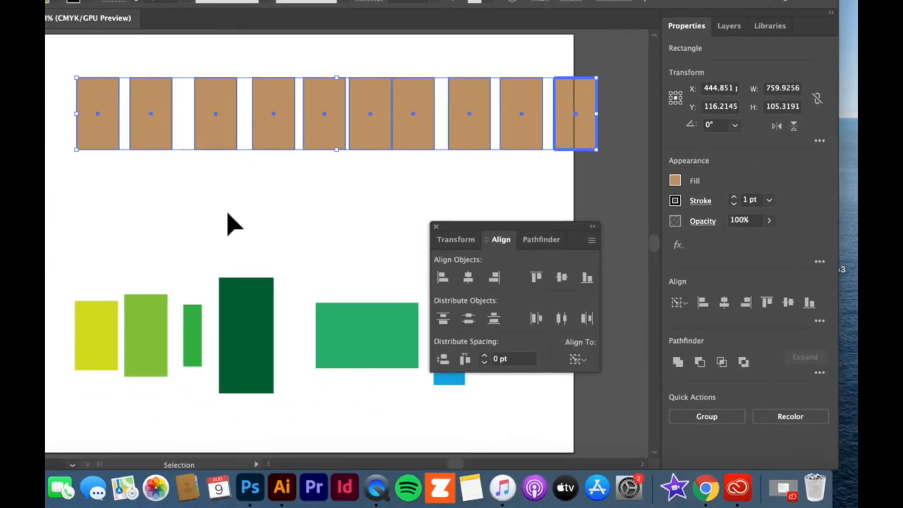
# Step: Try to distribute the brown rectangles by horizontal centers against the rightmost key object, and pull the stacked rectangles apart
pyautogui.moveTo(474, 222); pyautogui.dragTo(432, 188)
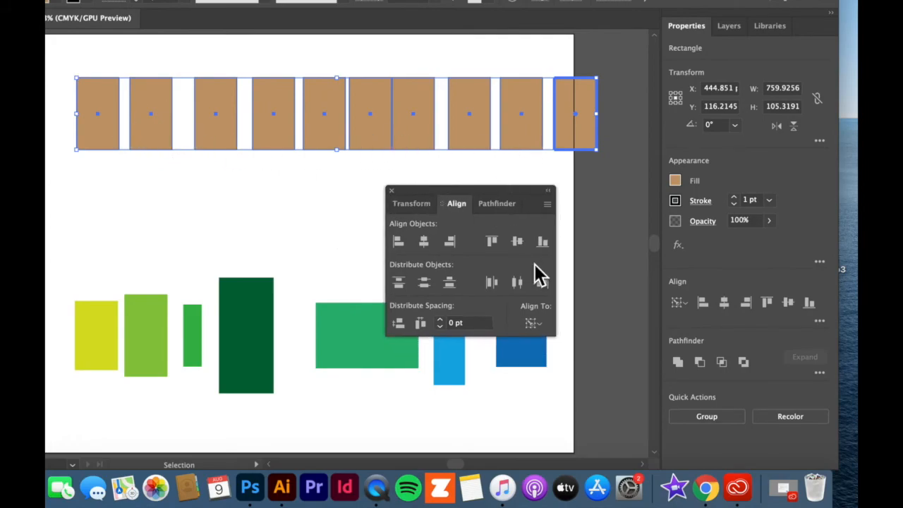
pyautogui.moveTo(474, 187); pyautogui.dragTo(522, 184)
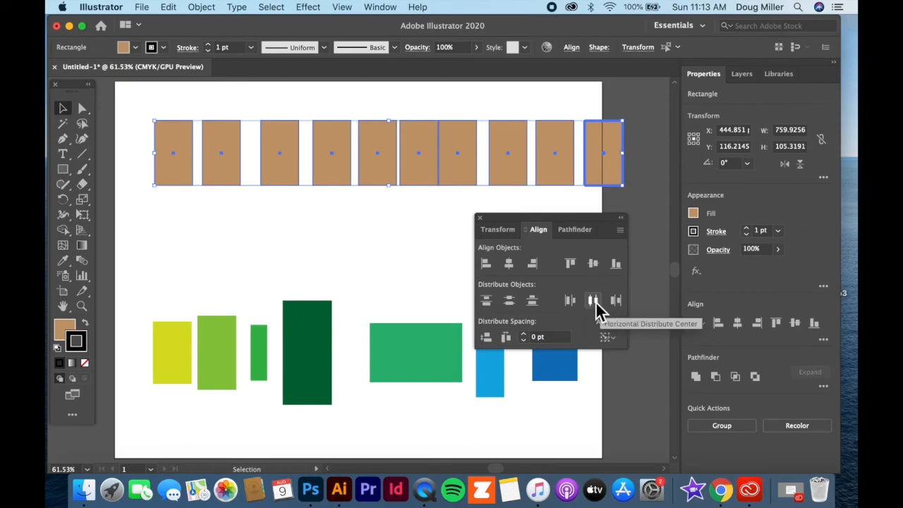
pyautogui.click(595, 300)
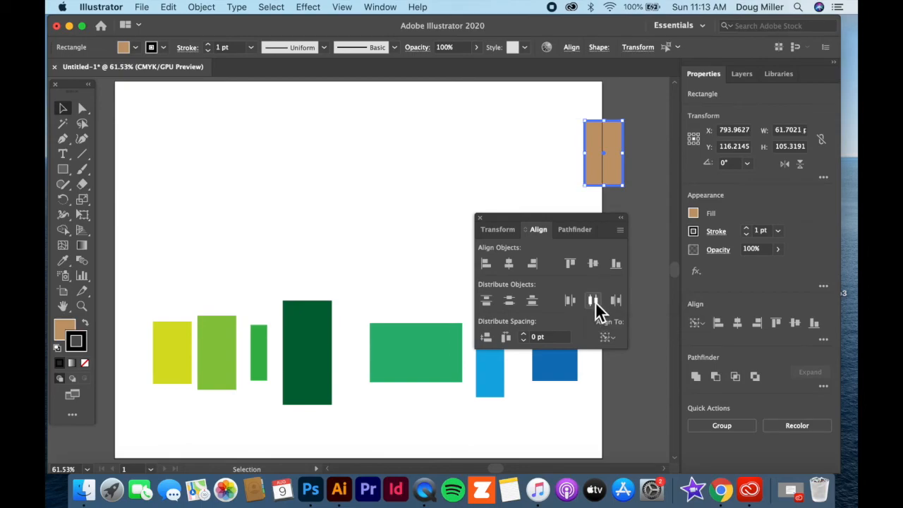
pyautogui.moveTo(595, 156); pyautogui.dragTo(549, 149)
pyautogui.click(579, 167)
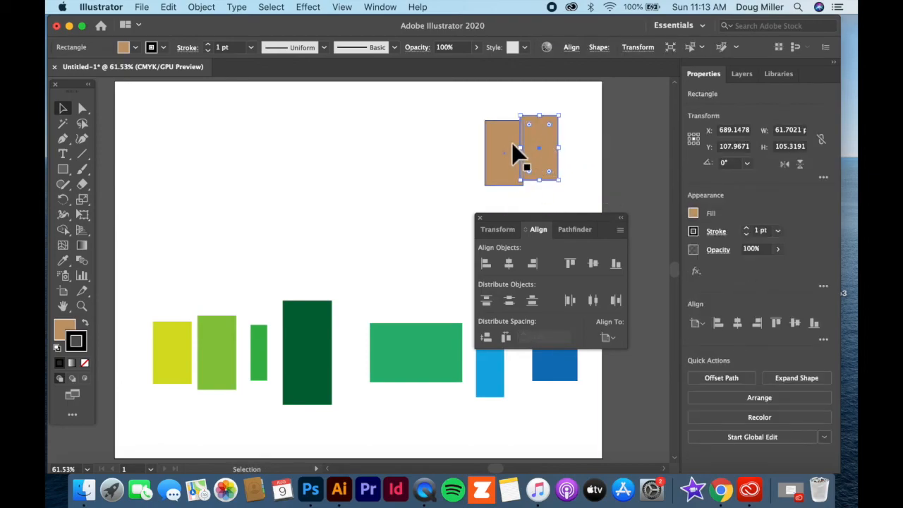
pyautogui.press('super+z')
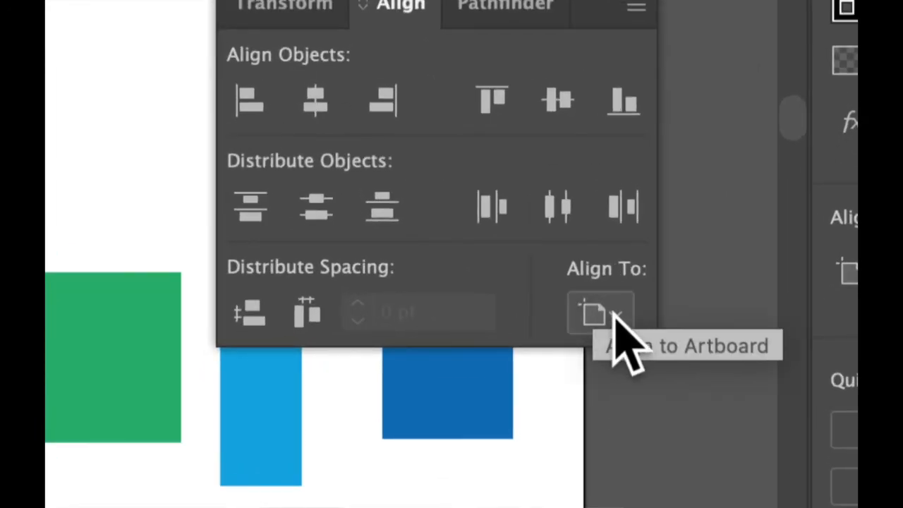
# Step: Switch the alignment reference to the selection, and undo the rectangle moves and the horizontal distribution against the key object
pyautogui.click(613, 321)
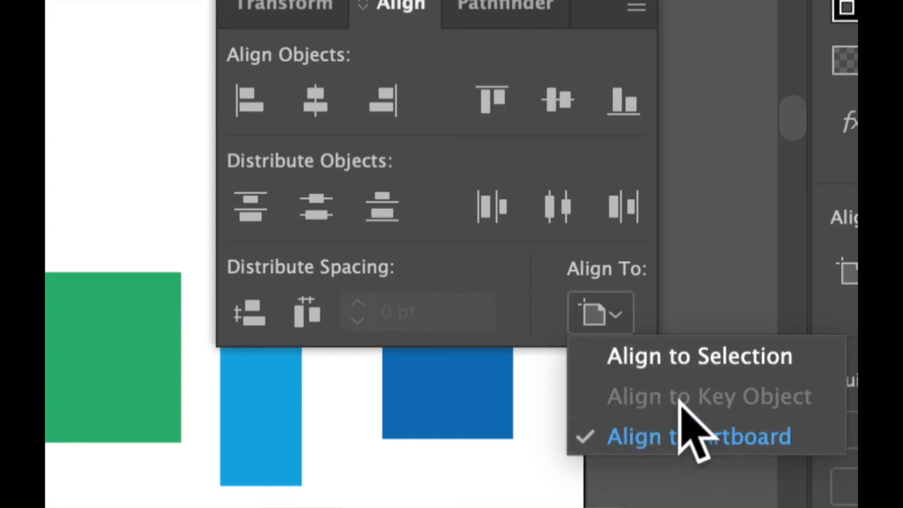
pyautogui.click(675, 355)
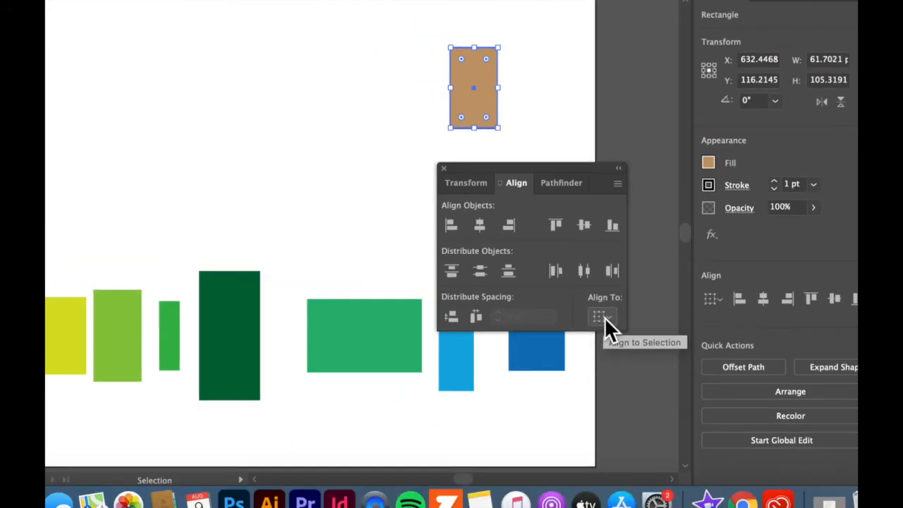
pyautogui.press('super+d')
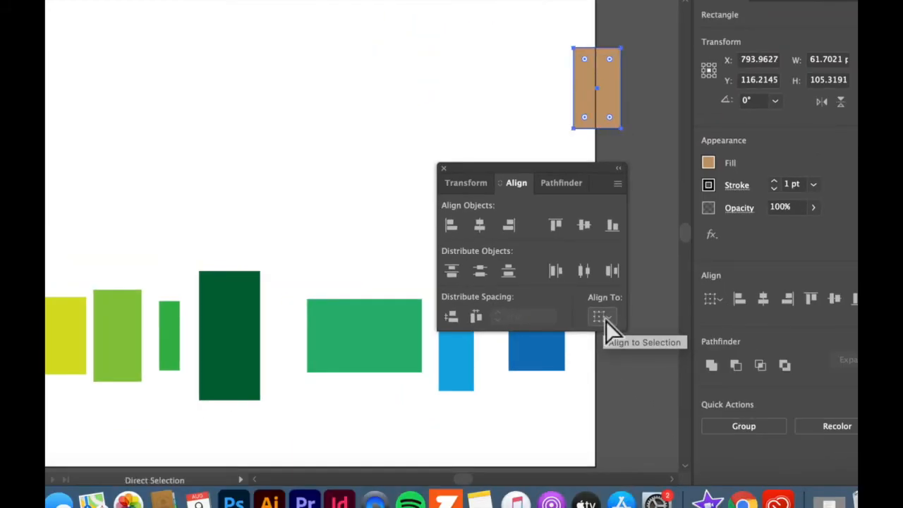
pyautogui.press('super+d')
pyautogui.press('super+d')
pyautogui.press('super+d')
pyautogui.press('super+d')
pyautogui.press('super+d')
pyautogui.press('super+d')
pyautogui.press('super+d')
pyautogui.press('super+d')
pyautogui.press('super+d')
pyautogui.press('v')
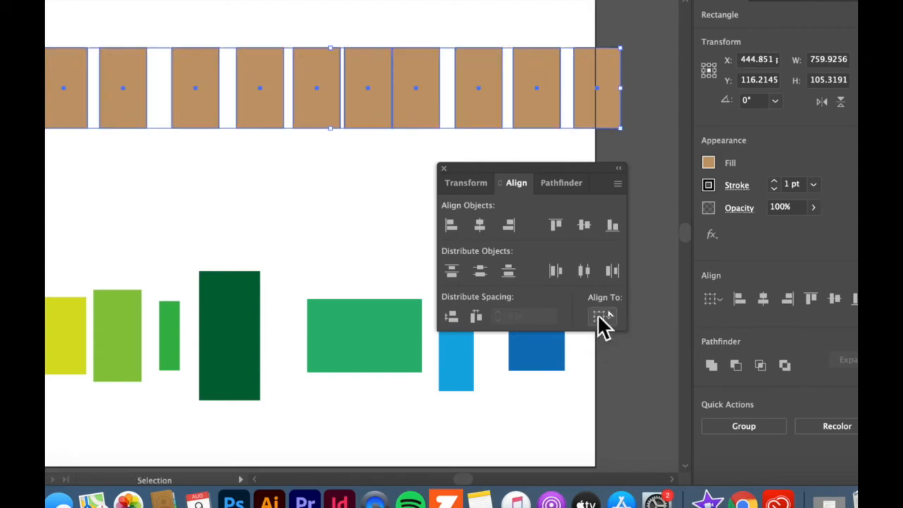
# Step: Set the alignment reference to Align to Selection and distribute all ten brown rectangles evenly by their horizontal centers
pyautogui.click(606, 319)
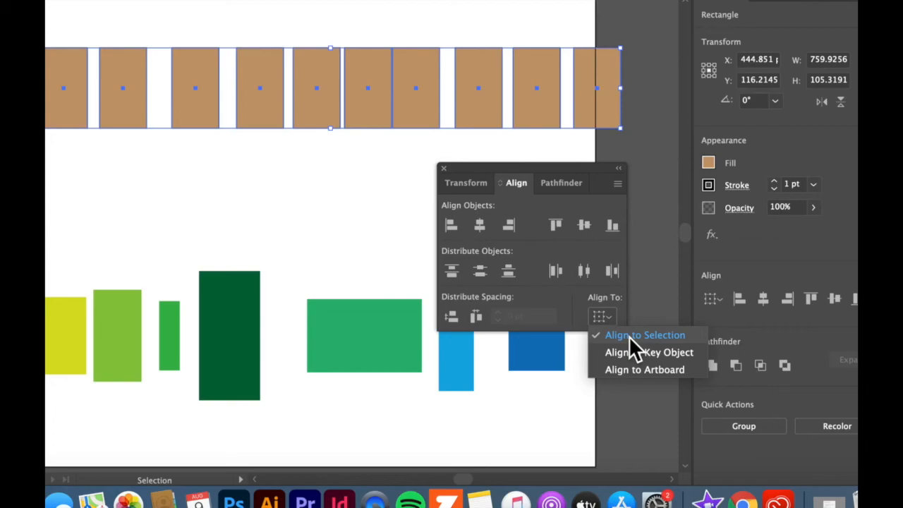
pyautogui.click(629, 336)
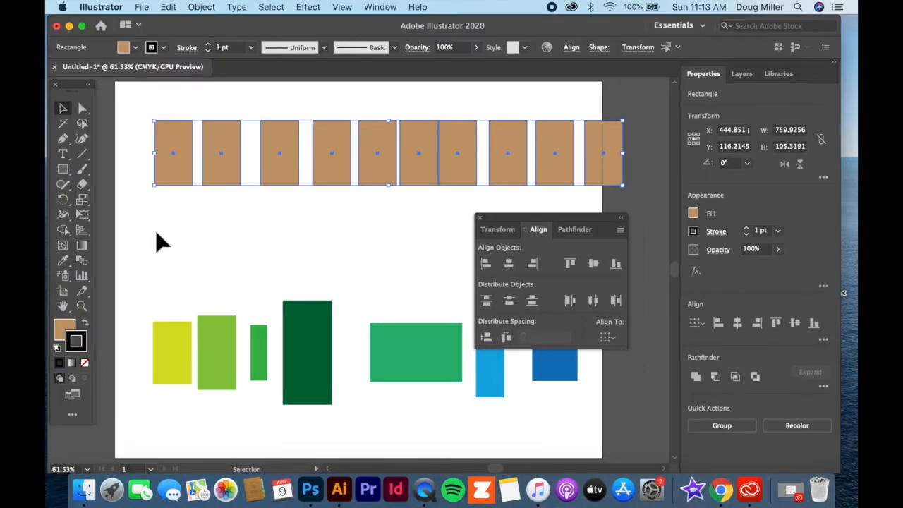
pyautogui.click(145, 221)
pyautogui.moveTo(145, 222); pyautogui.dragTo(628, 185)
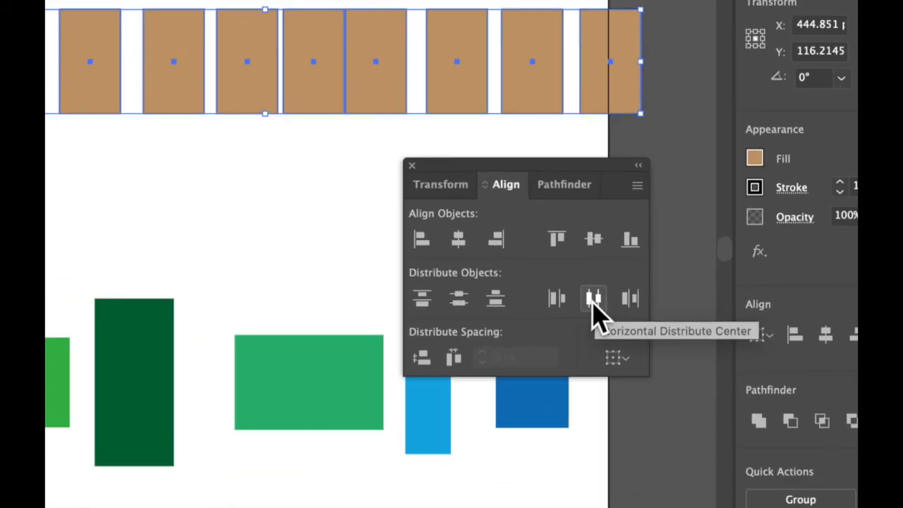
pyautogui.click(593, 300)
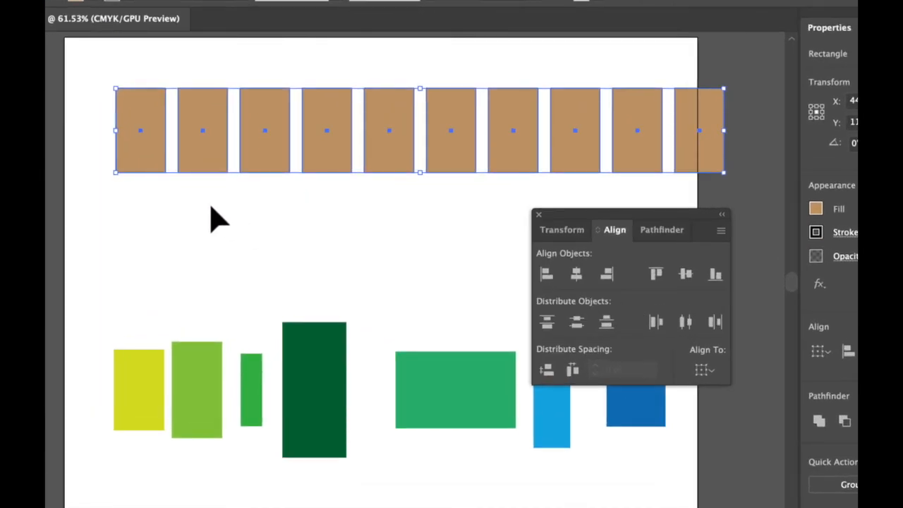
# Step: Scatter the brown rectangles out of line at uneven heights and gaps, leaving the rightmost one in place
pyautogui.click(163, 195)
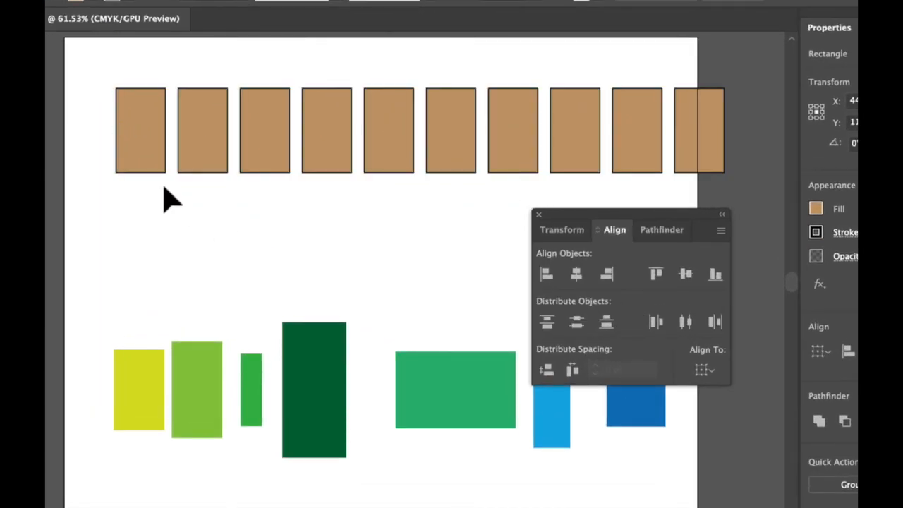
pyautogui.moveTo(144, 149); pyautogui.dragTo(145, 276)
pyautogui.moveTo(201, 169); pyautogui.dragTo(250, 269)
pyautogui.moveTo(265, 148); pyautogui.dragTo(315, 247)
pyautogui.moveTo(311, 145); pyautogui.dragTo(279, 127)
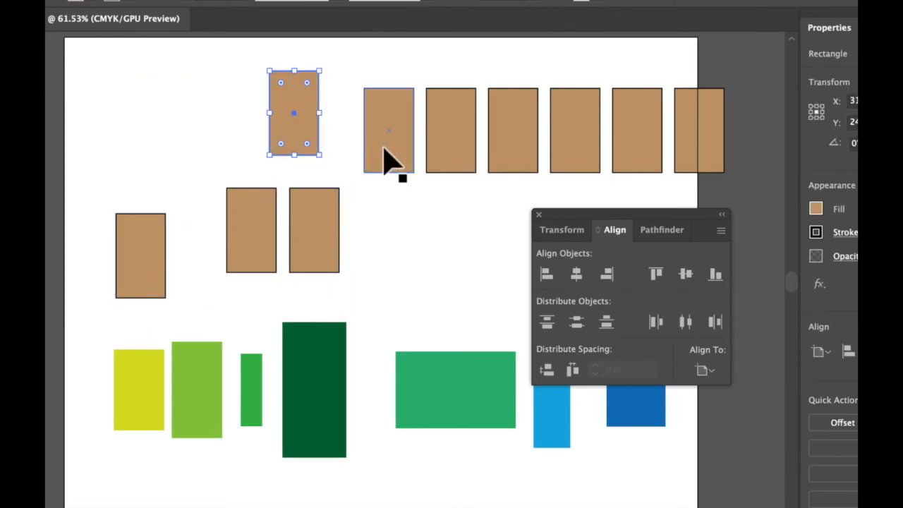
pyautogui.moveTo(389, 162); pyautogui.dragTo(430, 261)
pyautogui.moveTo(451, 141); pyautogui.dragTo(431, 166)
pyautogui.moveTo(508, 127); pyautogui.dragTo(501, 189)
pyautogui.moveTo(568, 167); pyautogui.dragTo(527, 175)
pyautogui.moveTo(634, 167); pyautogui.dragTo(578, 185)
pyautogui.moveTo(155, 219); pyautogui.dragTo(121, 216)
# Step: Distribute the scattered brown rectangles by horizontal centers and align them along their bottom edges
pyautogui.moveTo(100, 75); pyautogui.dragTo(713, 260)
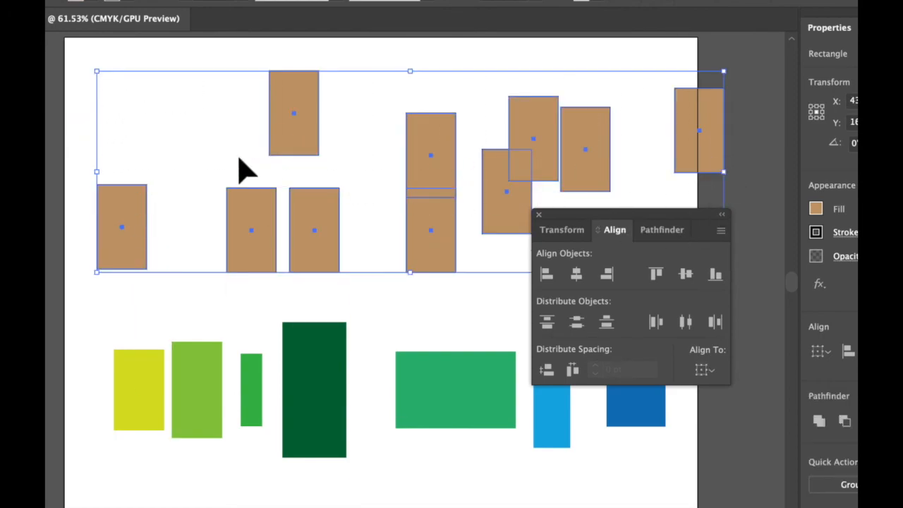
pyautogui.click(685, 322)
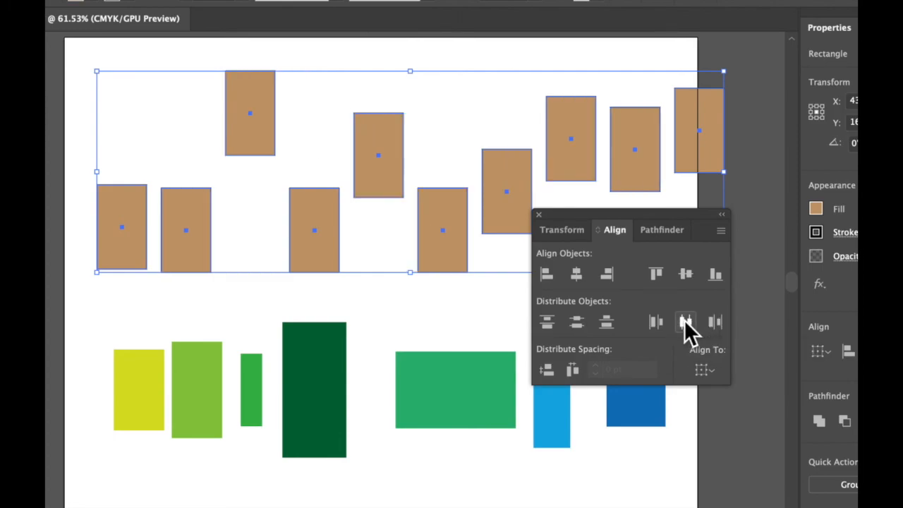
pyautogui.click(714, 275)
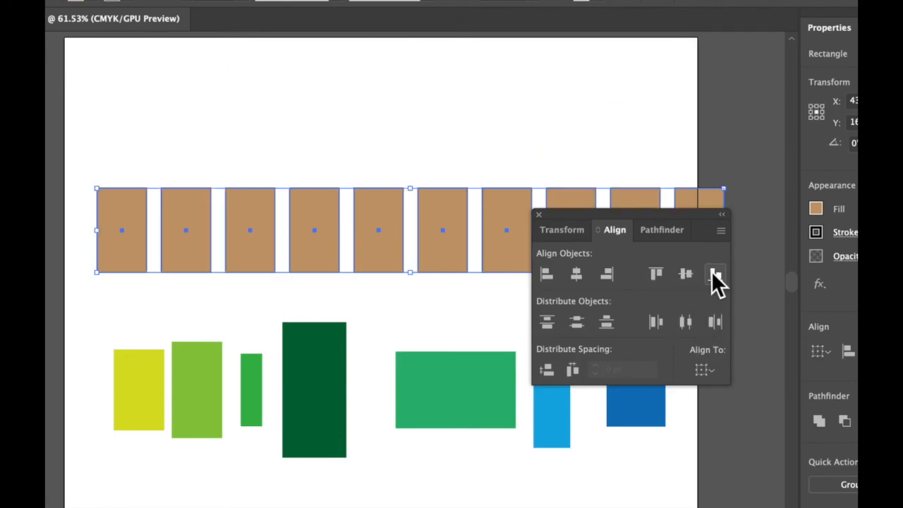
# Step: Shift the leftmost brown rectangle right to overlap its neighbor, and realign the whole row with horizontal center distribution and vertical center alignment
pyautogui.moveTo(583, 215); pyautogui.dragTo(430, 330)
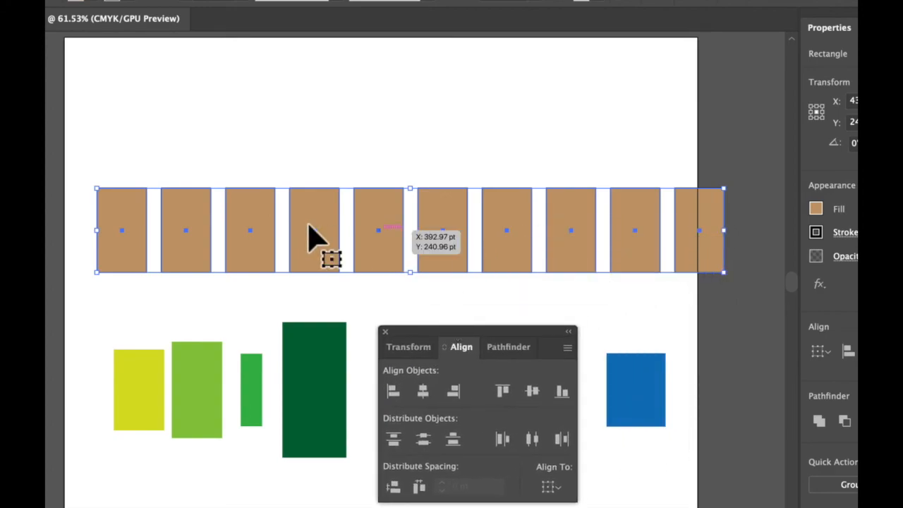
pyautogui.click(136, 152)
pyautogui.moveTo(118, 198); pyautogui.dragTo(156, 210)
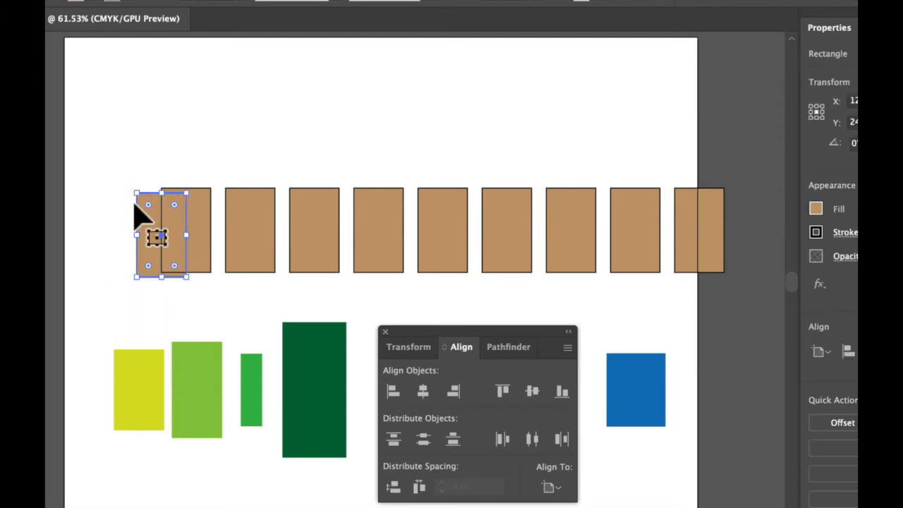
pyautogui.moveTo(182, 181); pyautogui.dragTo(464, 227)
pyautogui.moveTo(519, 238); pyautogui.dragTo(755, 239)
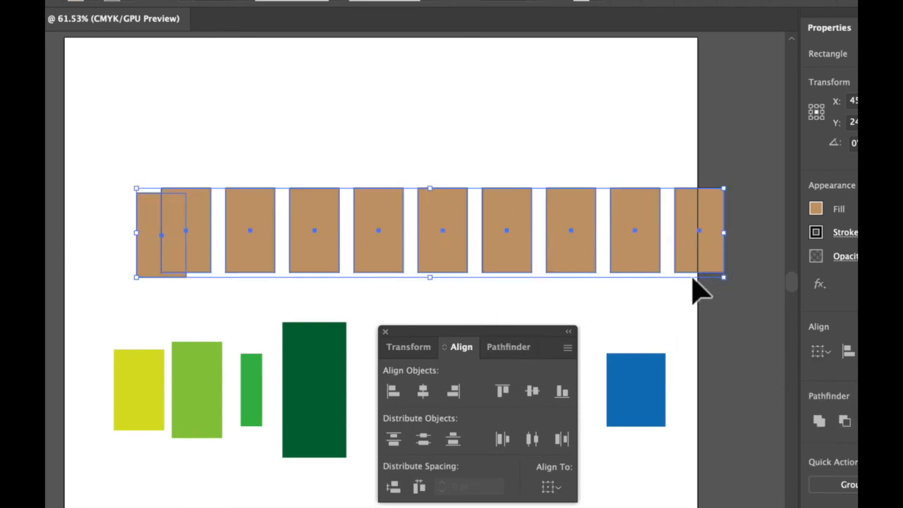
pyautogui.click(530, 436)
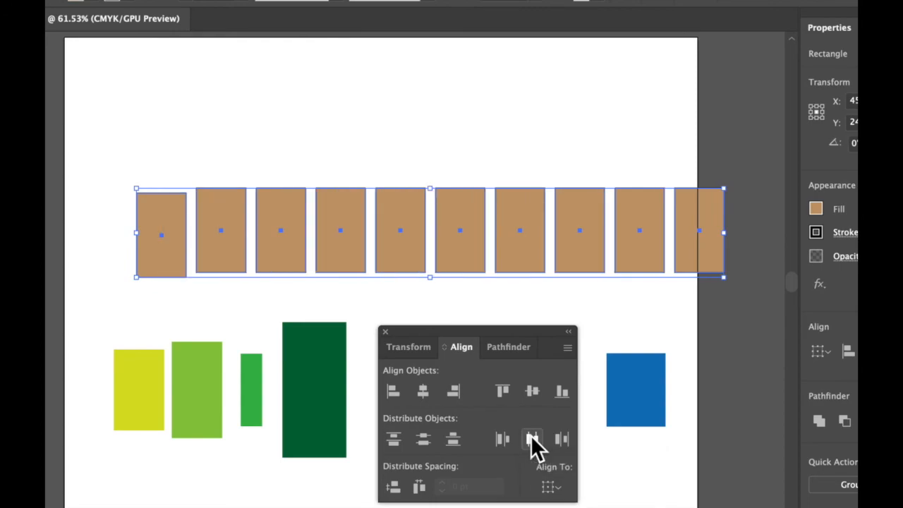
pyautogui.click(531, 390)
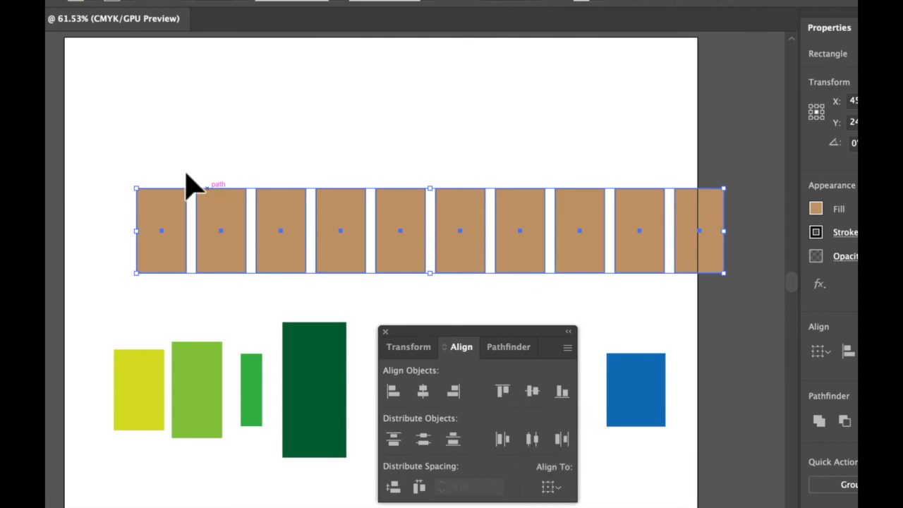
# Step: Move the leftmost brown rectangle farther right and slightly down, and realign the row with horizontal center distribution and bottom alignment
pyautogui.click(153, 176)
pyautogui.moveTo(176, 216); pyautogui.dragTo(225, 226)
pyautogui.moveTo(155, 113); pyautogui.dragTo(734, 222)
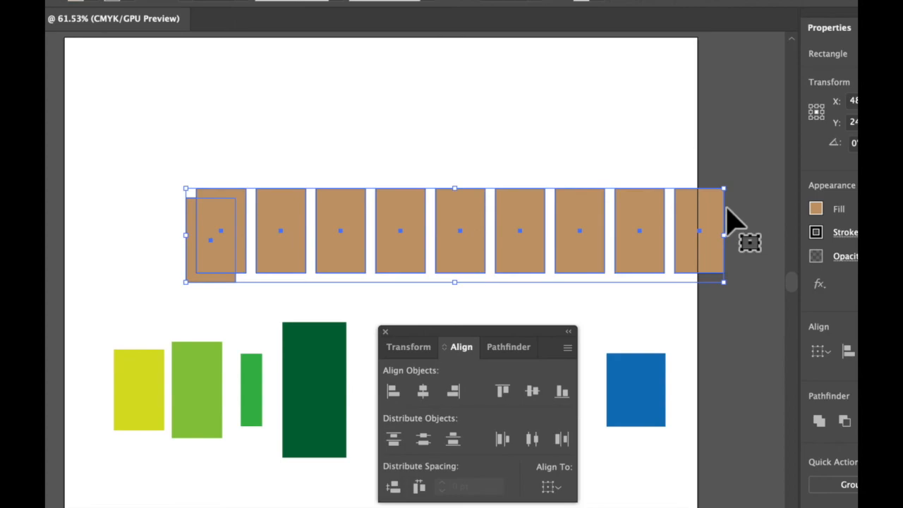
pyautogui.click(532, 438)
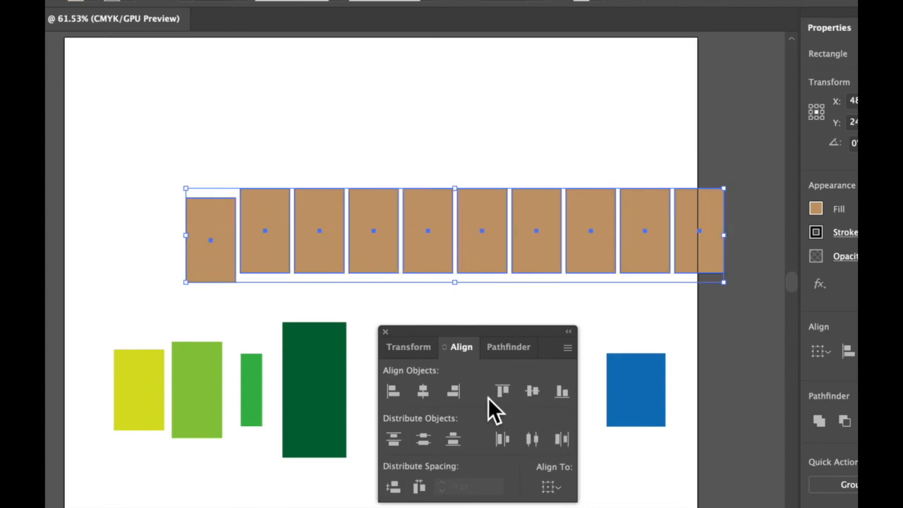
pyautogui.click(562, 392)
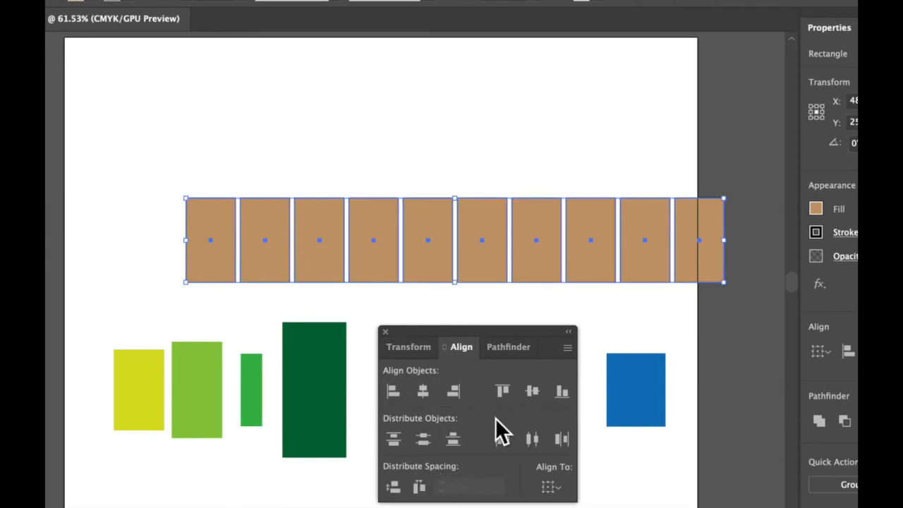
# Step: Move the leftmost brown rectangle left and up, and distribute the row's horizontal spacing at 0 pt relative to the key object
pyautogui.click(181, 175)
pyautogui.moveTo(213, 201); pyautogui.dragTo(198, 184)
pyautogui.moveTo(169, 126); pyautogui.dragTo(742, 258)
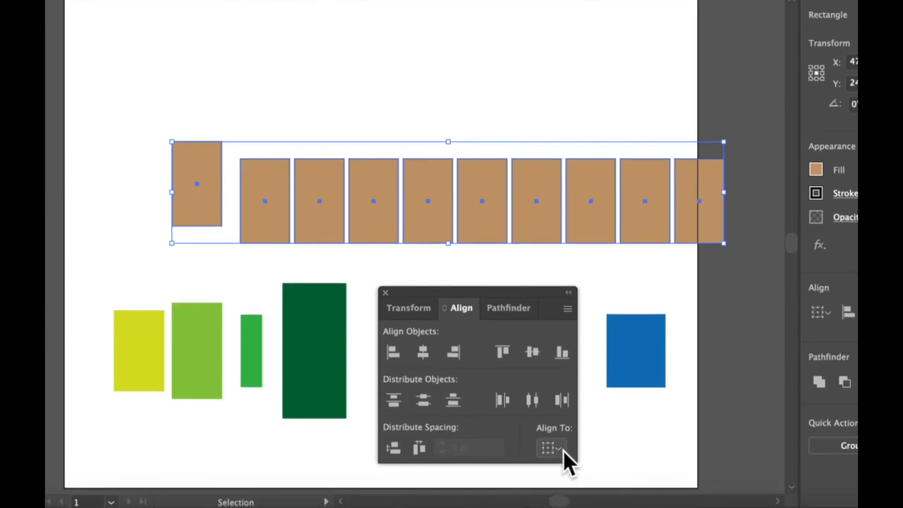
pyautogui.click(562, 450)
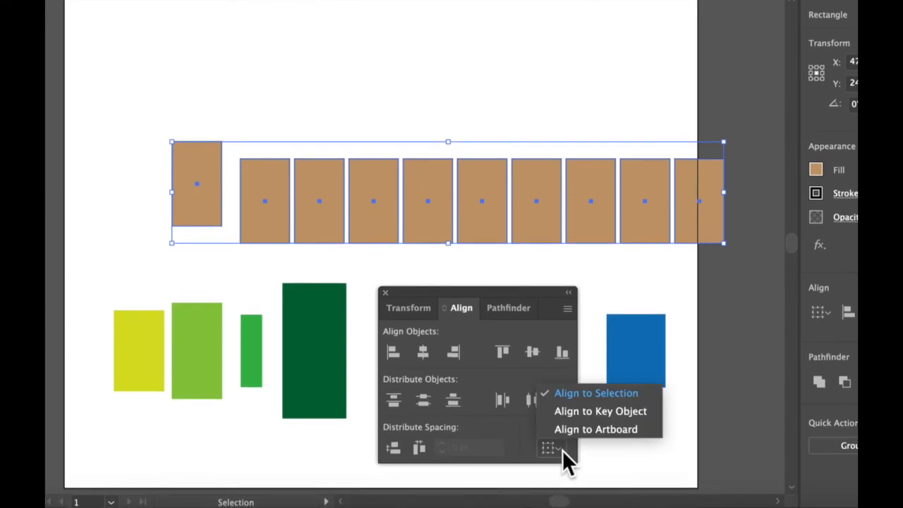
pyautogui.click(583, 411)
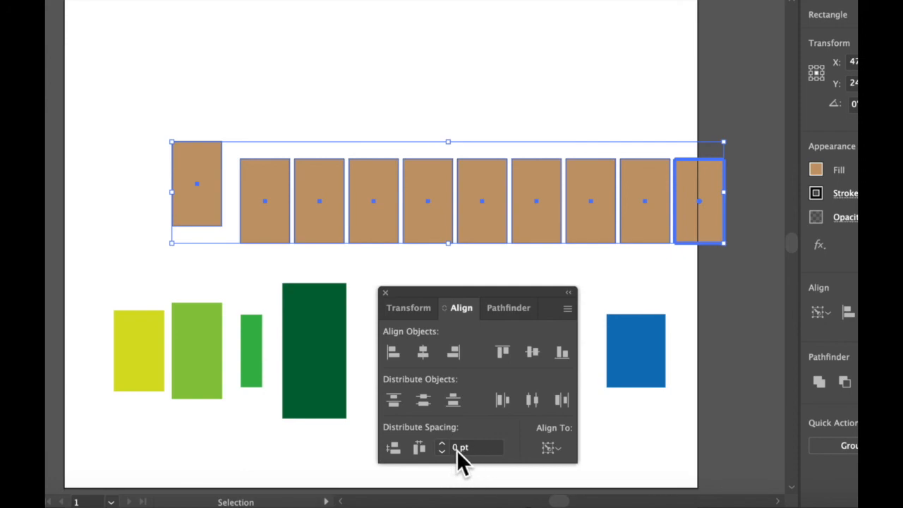
pyautogui.click(417, 447)
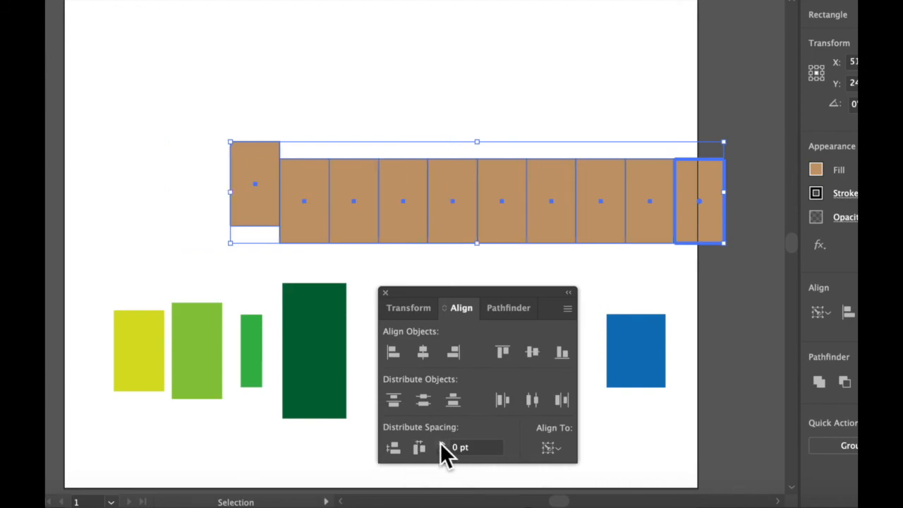
# Step: Distribute the brown row's horizontal spacing at 9 pt from the key object, and distribute the rectangles by their right edges
pyautogui.click(442, 443)
pyautogui.click(442, 443)
pyautogui.click(417, 446)
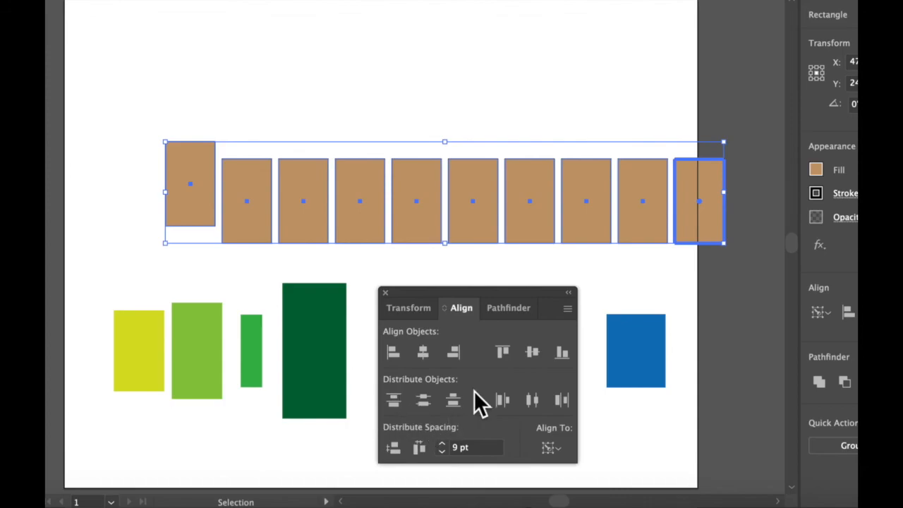
pyautogui.click(561, 401)
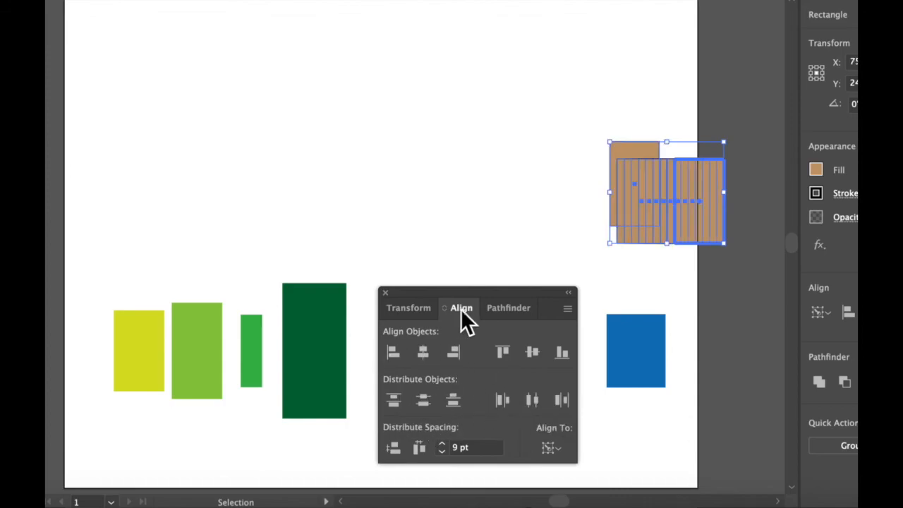
# Step: Move the Align panel away from the stacked brown rectangles and delete them all
pyautogui.moveTo(456, 294); pyautogui.dragTo(322, 146)
pyautogui.click(599, 122)
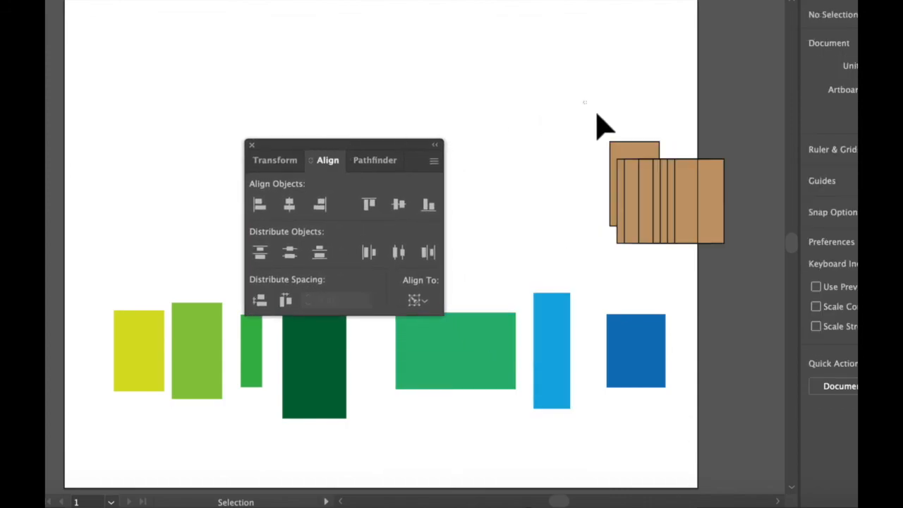
pyautogui.hotkey('ctrl', 'z')
pyautogui.press('Delete')
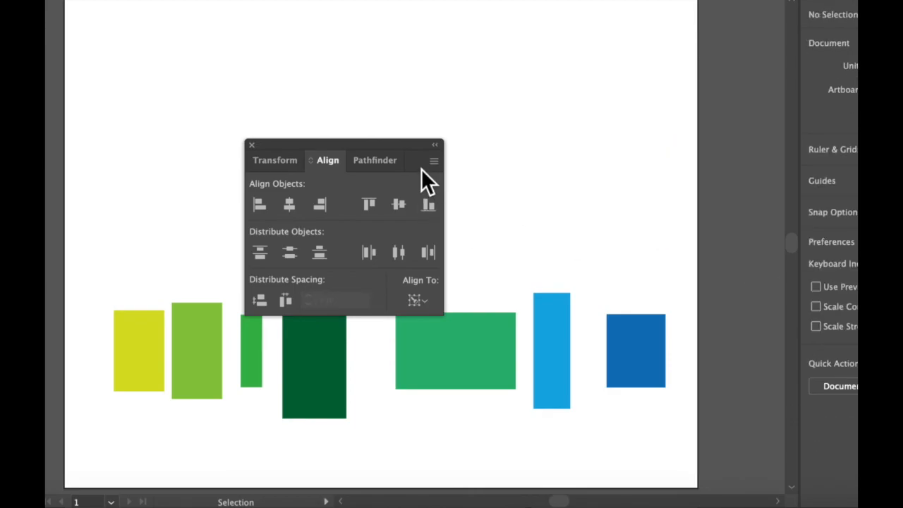
# Step: Move the Align panel above the colored row and distribute all seven rectangles' horizontal spacing at 0 pt from the key object
pyautogui.moveTo(358, 137); pyautogui.dragTo(416, 118)
pyautogui.moveTo(381, 145); pyautogui.dragTo(532, 48)
pyautogui.moveTo(101, 268); pyautogui.dragTo(704, 416)
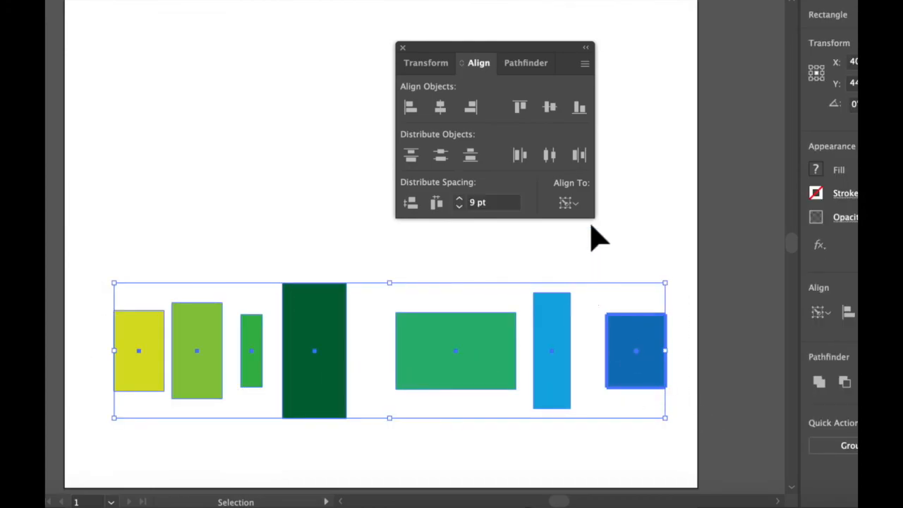
pyautogui.click(459, 206)
pyautogui.click(459, 206)
pyautogui.click(436, 204)
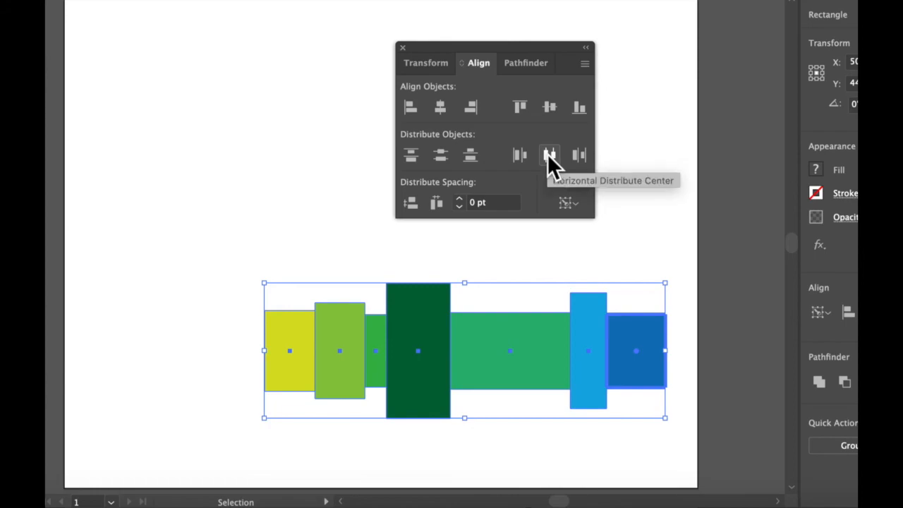
# Step: Switch the alignment reference to the selection and distribute the colored rectangles by their horizontal centers
pyautogui.click(577, 201)
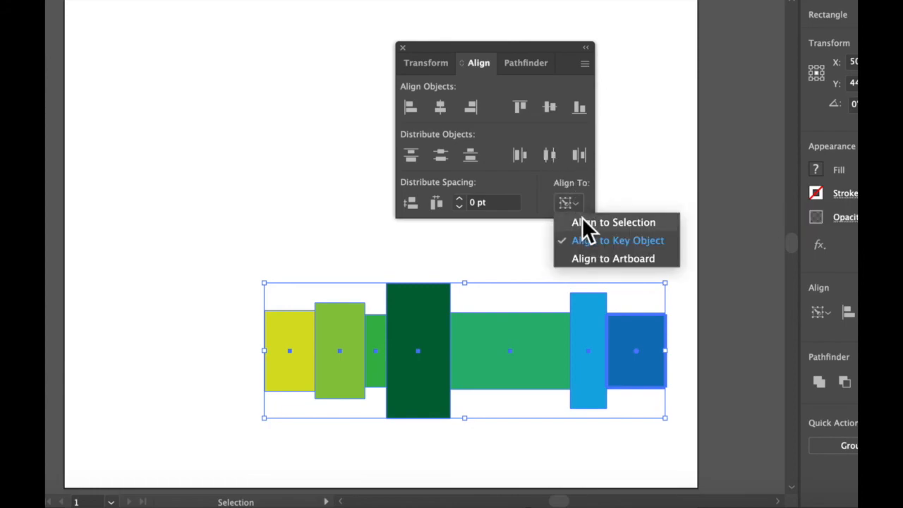
pyautogui.click(584, 223)
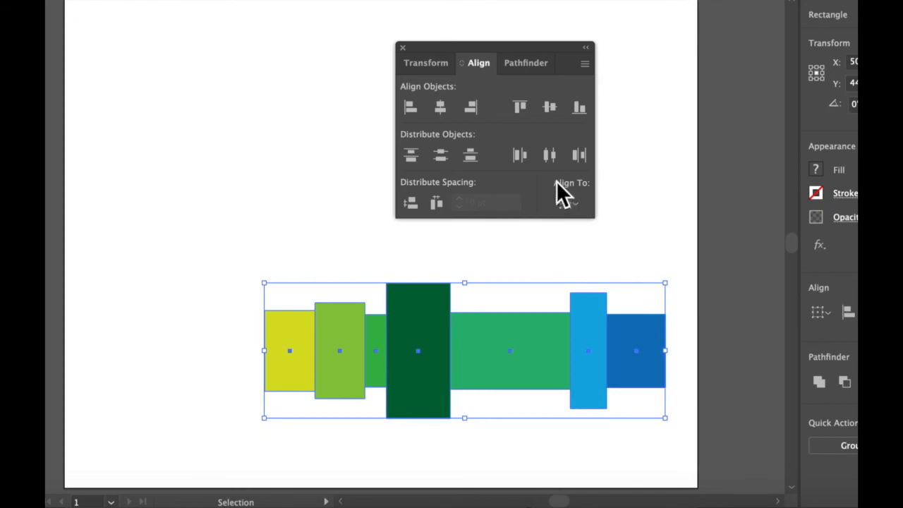
pyautogui.click(550, 155)
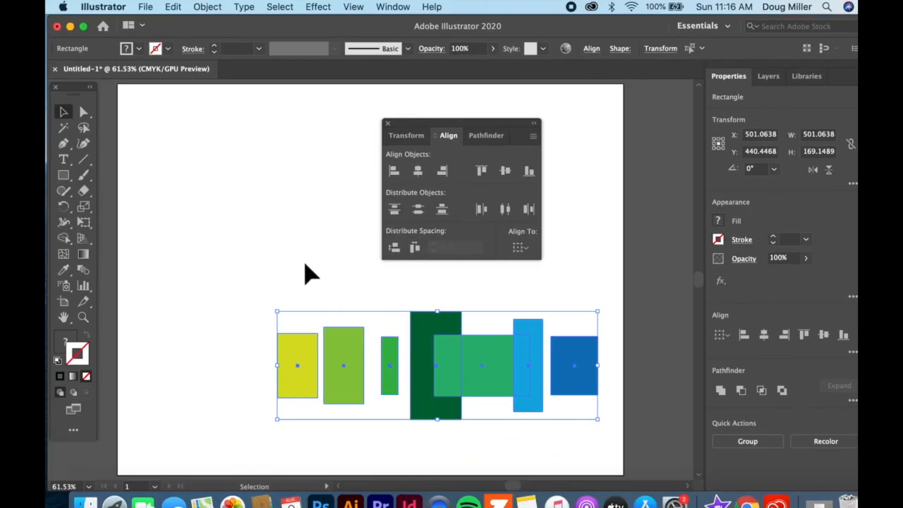
pyautogui.click(447, 299)
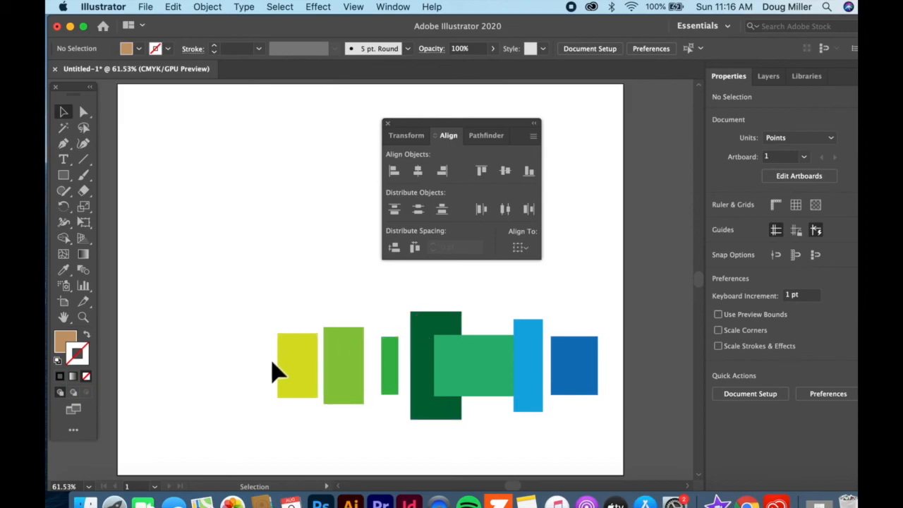
# Step: Move the yellow, light green and narrow green rectangles left and up out of the row, with uneven gaps
pyautogui.moveTo(297, 353); pyautogui.dragTo(194, 320)
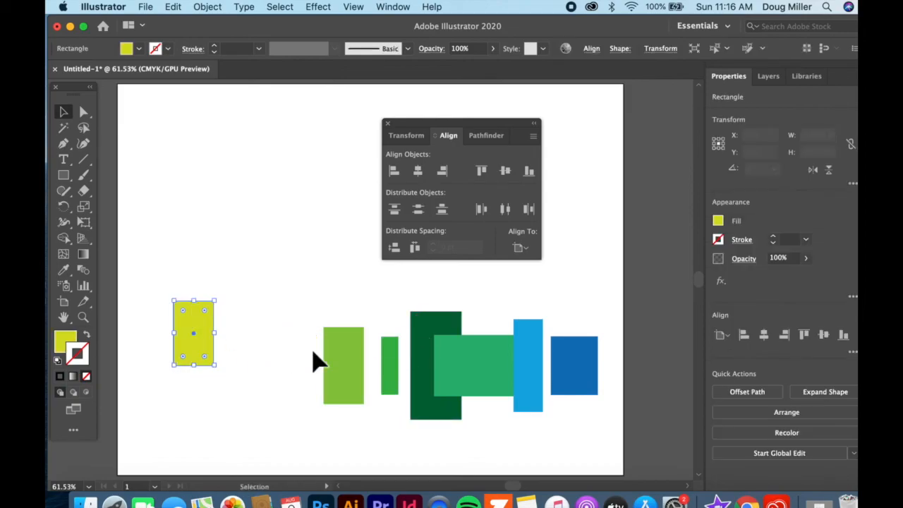
pyautogui.moveTo(332, 355); pyautogui.dragTo(239, 305)
pyautogui.moveTo(388, 364); pyautogui.dragTo(355, 345)
# Step: Distribute the colored rectangles with equal horizontal spacing across the selection and align their vertical centers
pyautogui.moveTo(175, 277); pyautogui.dragTo(600, 415)
pyautogui.click(414, 248)
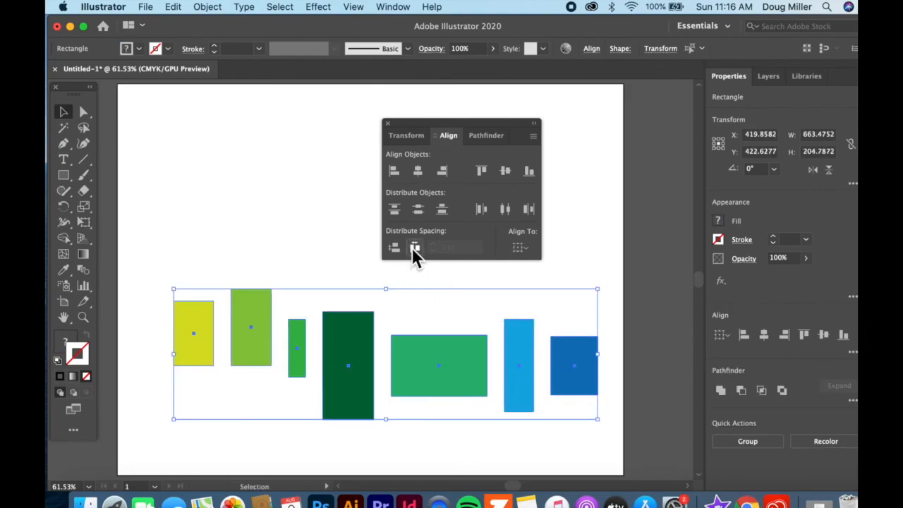
pyautogui.click(505, 172)
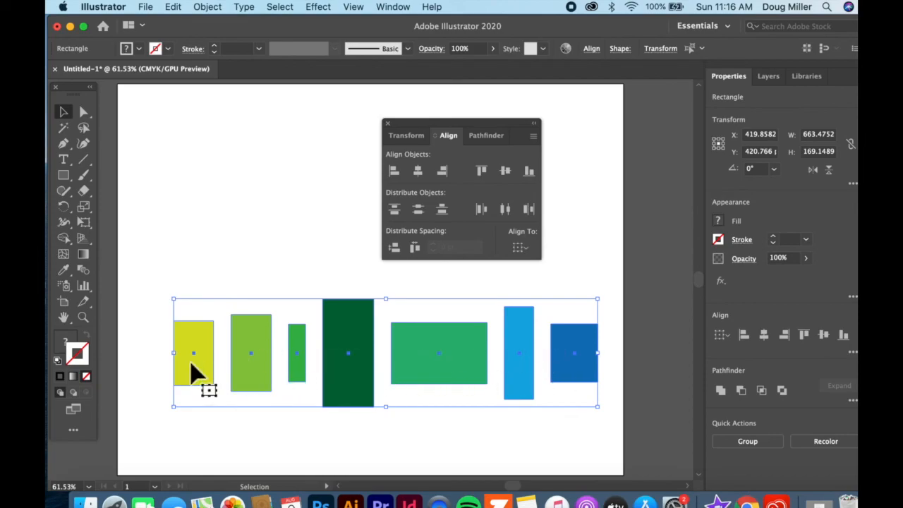
pyautogui.click(151, 266)
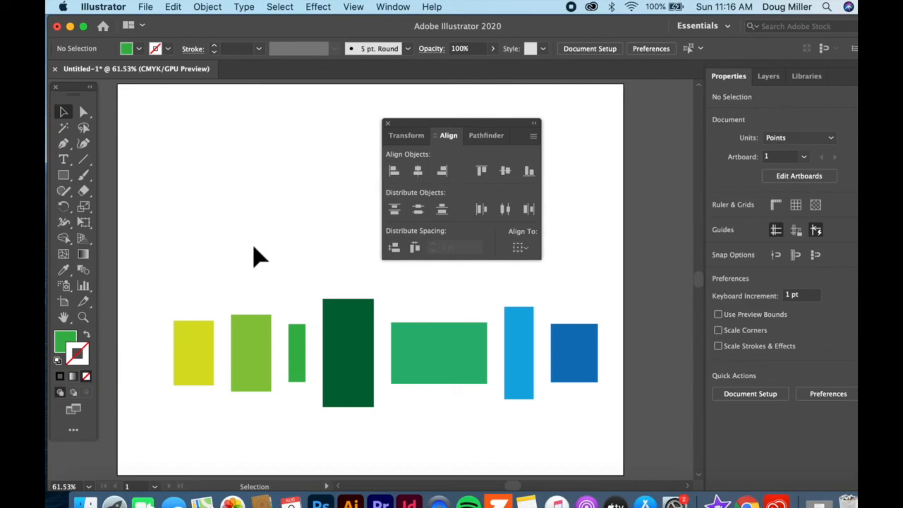
# Step: Select the whole colored row and move the floating panel off the artboard
pyautogui.moveTo(274, 318); pyautogui.dragTo(615, 423)
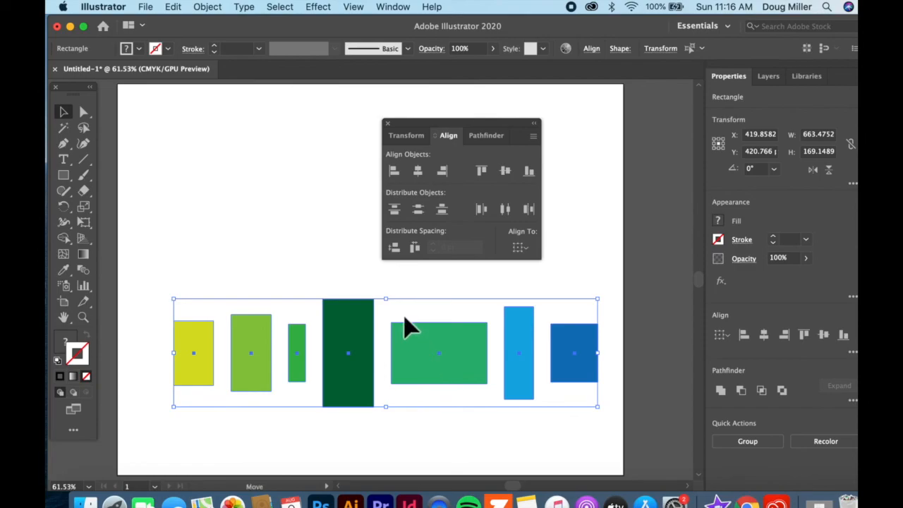
pyautogui.click(428, 133)
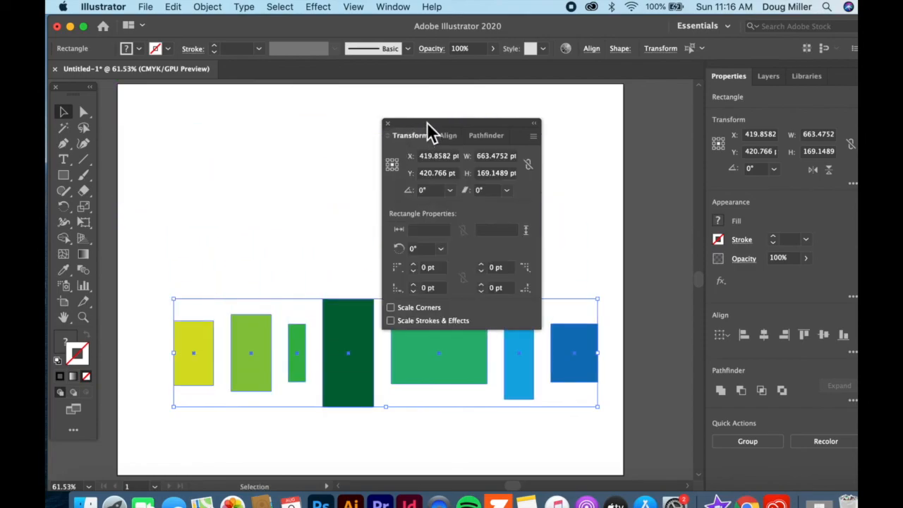
pyautogui.moveTo(429, 132); pyautogui.dragTo(522, 322)
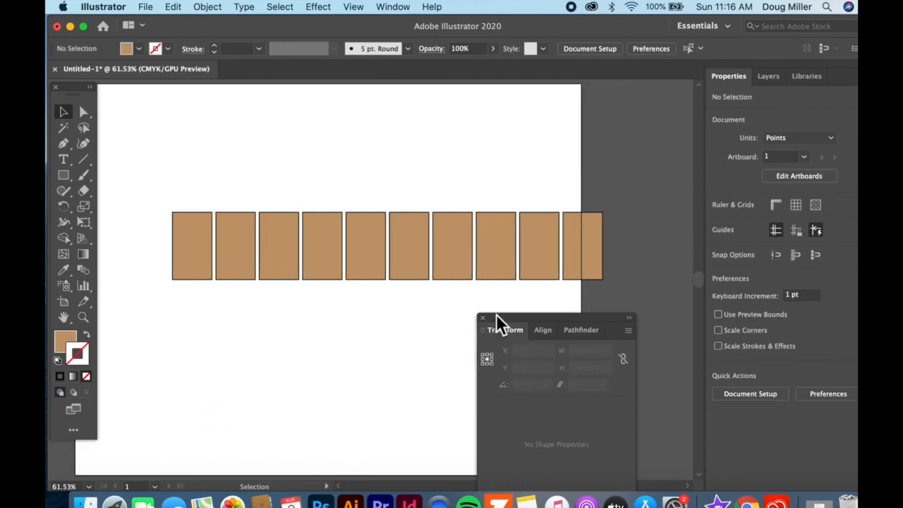
pyautogui.moveTo(497, 323); pyautogui.dragTo(700, 250)
# Step: Move the whole brown row up and left so it sits fully inside the upper part of the artboard
pyautogui.moveTo(156, 177); pyautogui.dragTo(599, 316)
pyautogui.moveTo(575, 268); pyautogui.dragTo(522, 167)
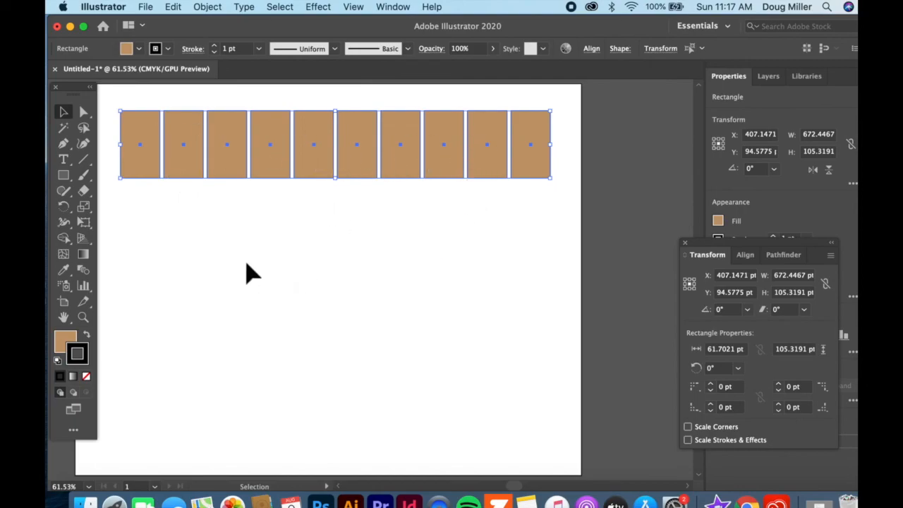
pyautogui.moveTo(151, 165); pyautogui.dragTo(170, 213)
pyautogui.click(291, 306)
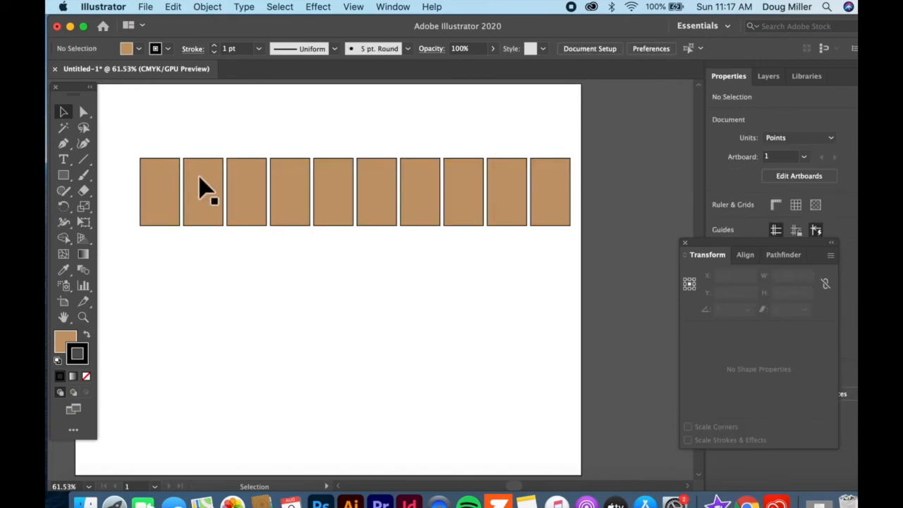
# Step: Duplicate the brown row twice below the original to build three slightly offset rows
pyautogui.moveTo(134, 136); pyautogui.dragTo(571, 264)
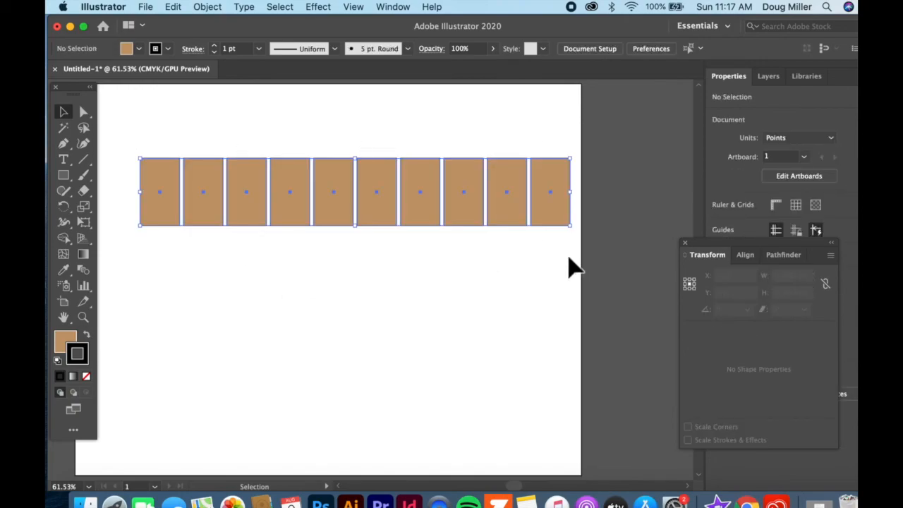
pyautogui.moveTo(468, 184); pyautogui.dragTo(484, 272)
pyautogui.moveTo(403, 264); pyautogui.dragTo(357, 333)
pyautogui.press('super+d')
# Step: Try to align all three ungrouped brown rows by their left edges, and pull a stacked rectangle aside
pyautogui.moveTo(126, 125); pyautogui.dragTo(564, 413)
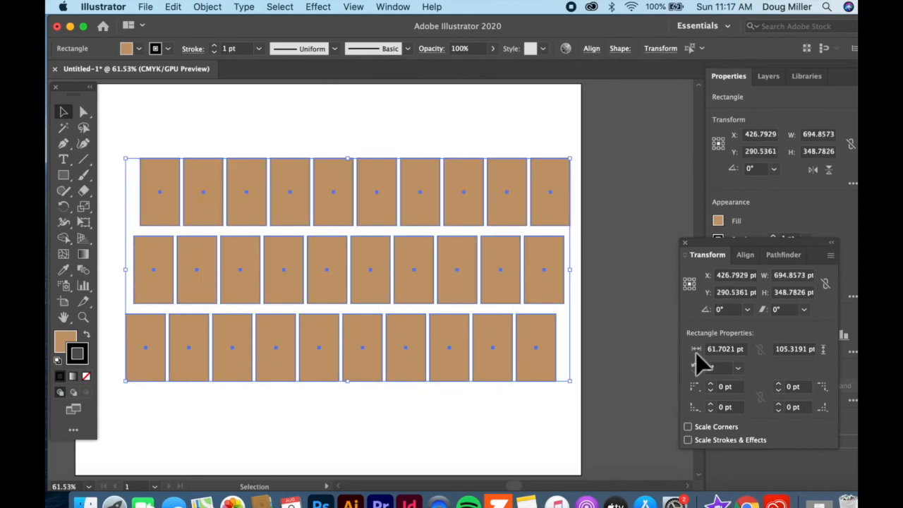
pyautogui.click(745, 257)
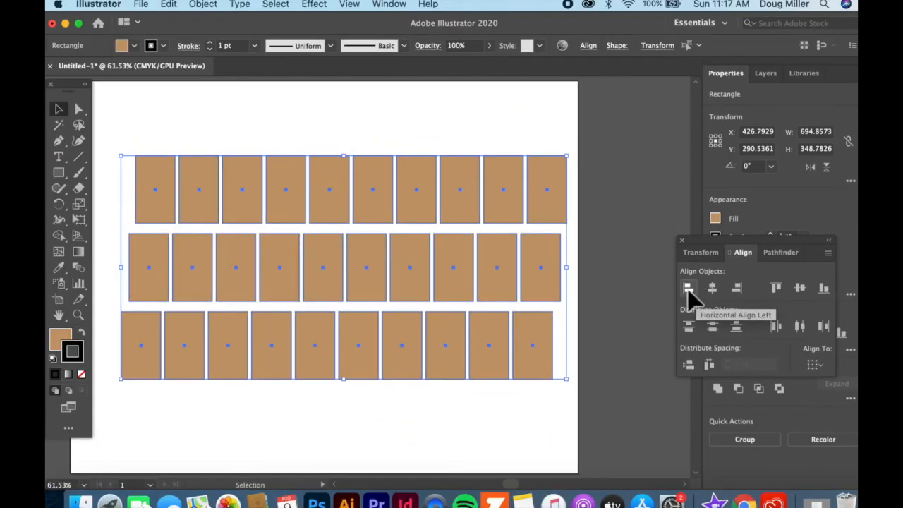
pyautogui.click(688, 285)
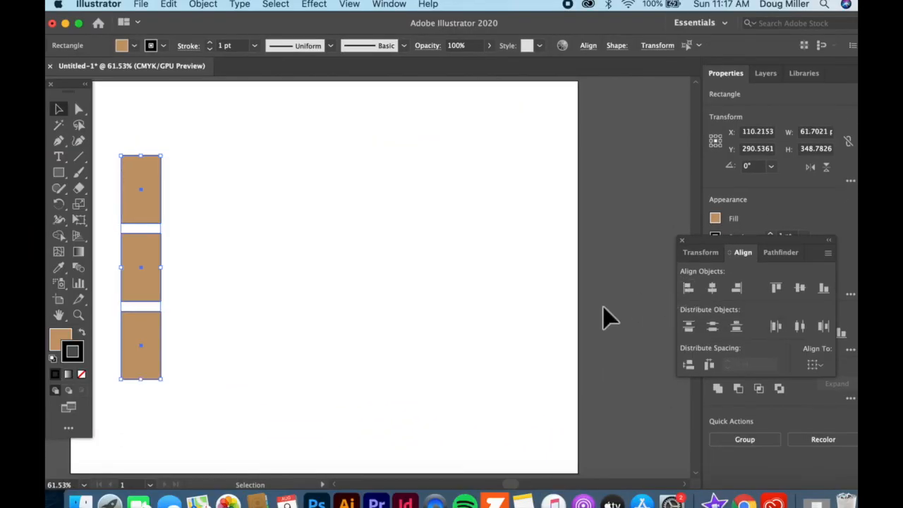
pyautogui.click(224, 226)
pyautogui.moveTo(148, 203); pyautogui.dragTo(241, 200)
# Step: Undo the left alignment and the row duplication, back to a single brown row
pyautogui.press('super+z')
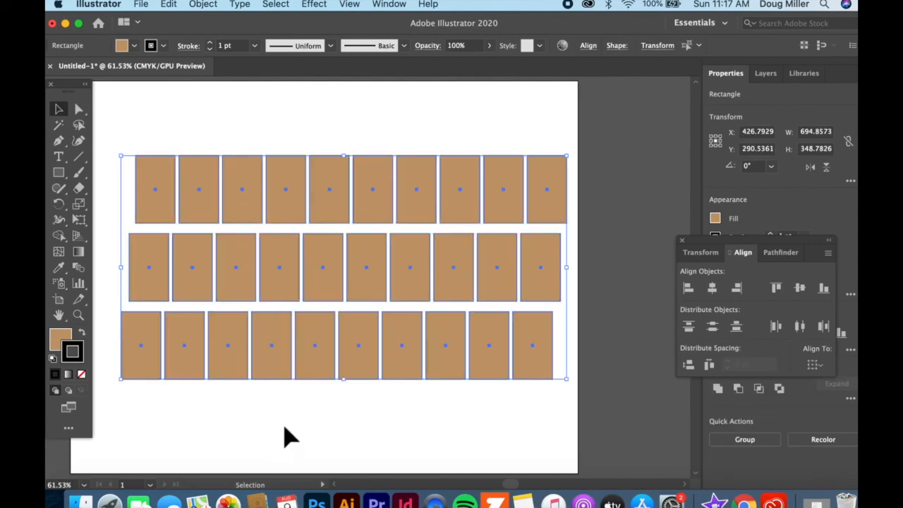
pyautogui.press('super+z')
pyautogui.press('super+z')
pyautogui.press('super+z')
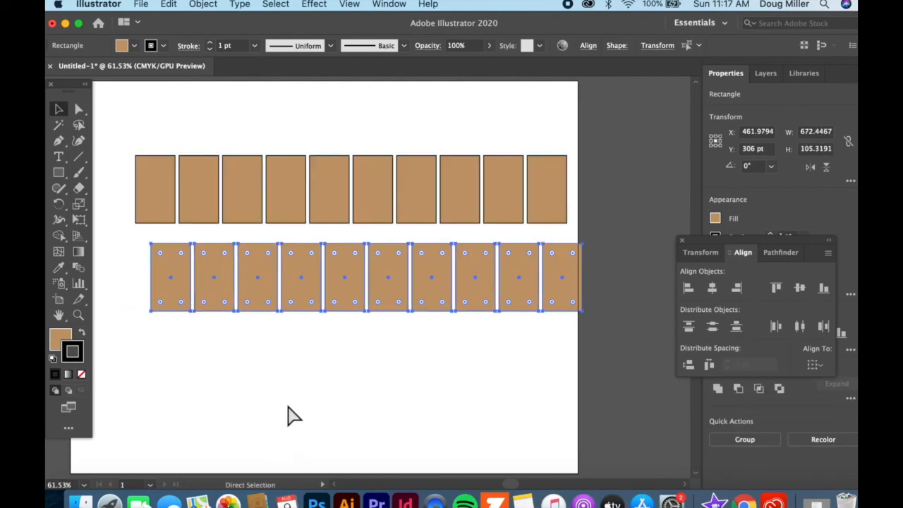
pyautogui.press('super+z')
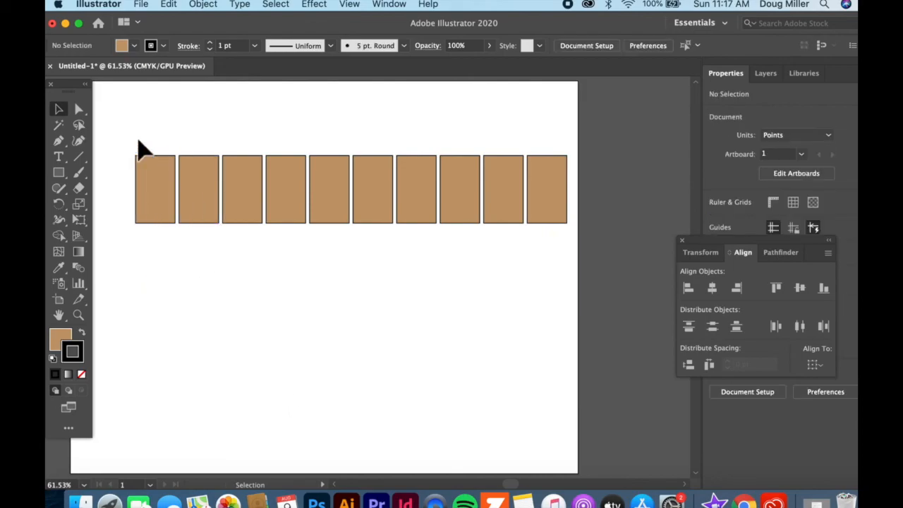
# Step: Group all the brown rectangles of the remaining row
pyautogui.moveTo(123, 138); pyautogui.dragTo(568, 190)
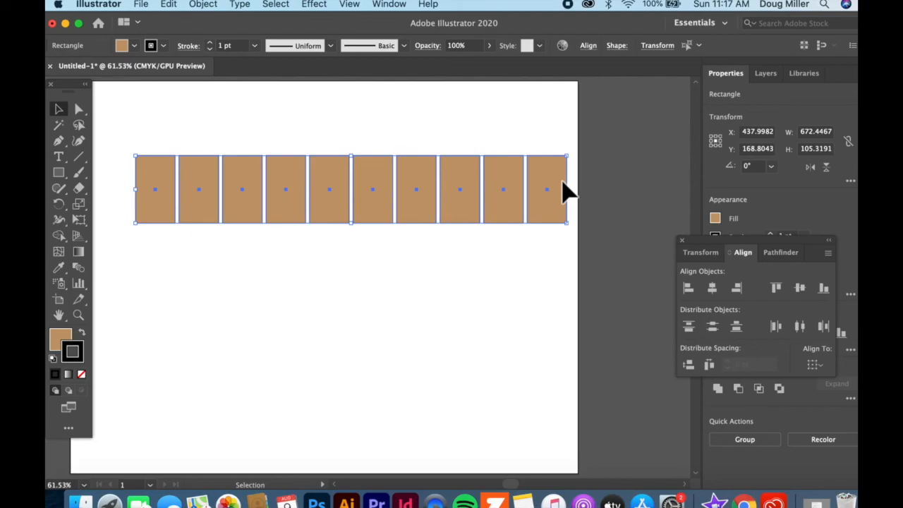
pyautogui.rightClick(415, 169)
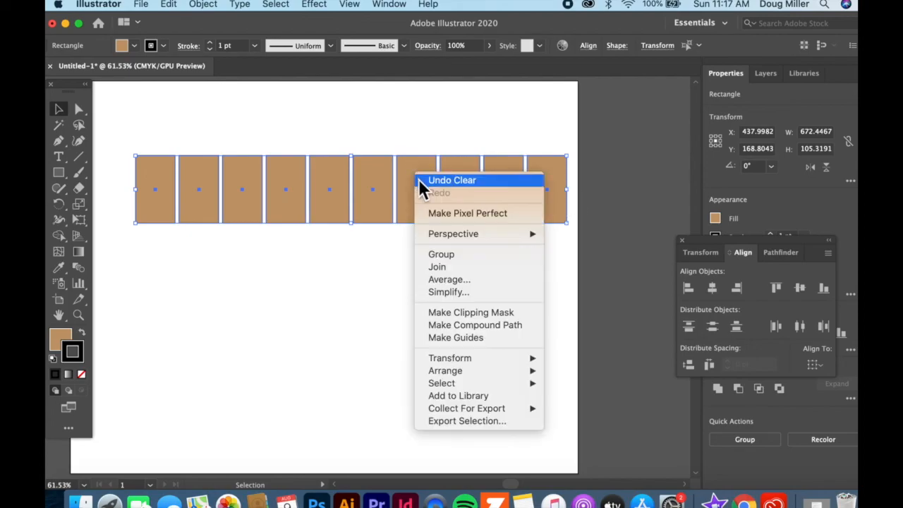
pyautogui.click(433, 256)
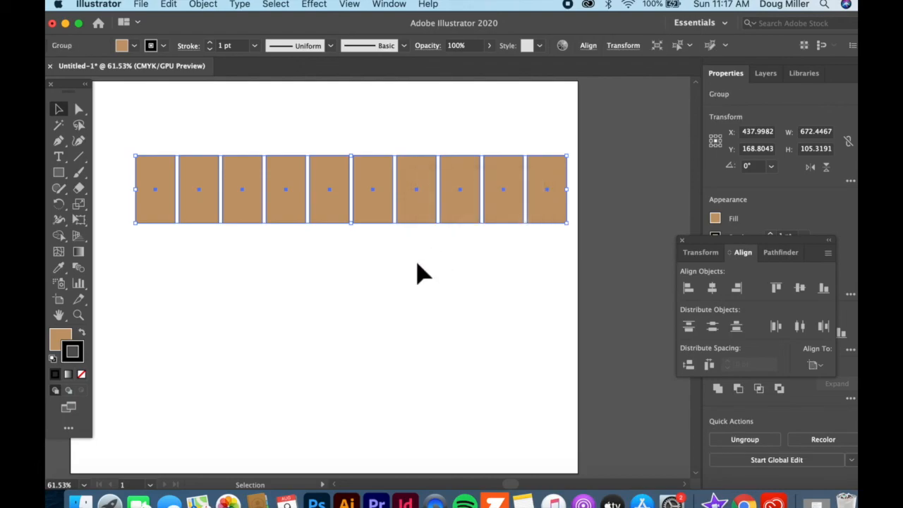
# Step: Duplicate the grouped brown row three times below the original to build four slightly offset rows
pyautogui.press('a')
pyautogui.press('super+v')
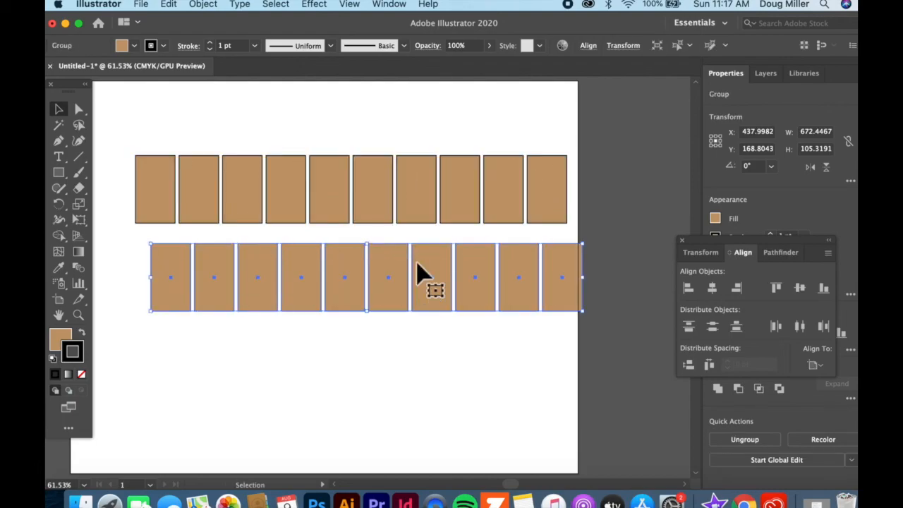
pyautogui.moveTo(306, 258); pyautogui.dragTo(292, 346)
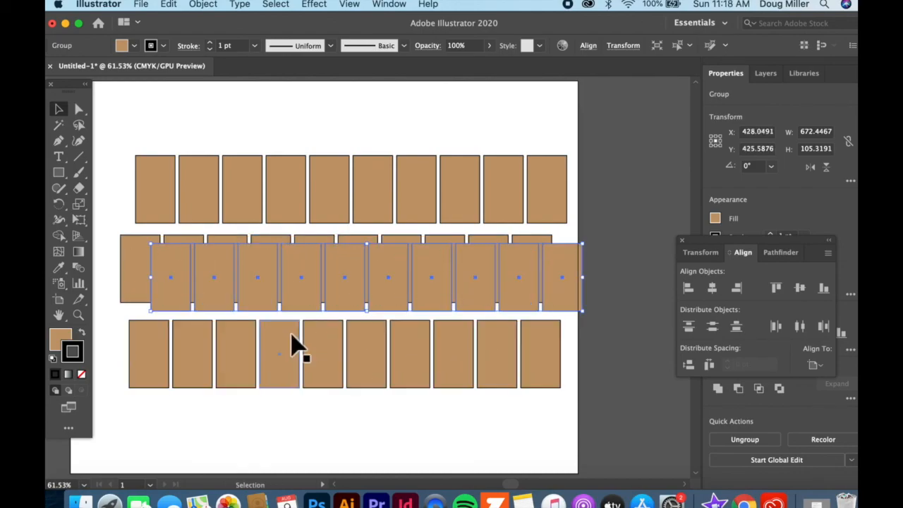
pyautogui.moveTo(273, 272); pyautogui.dragTo(238, 420)
# Step: Align all four grouped rows by their horizontal centers and distribute their vertical centers, moving the set up to fit within the artboard
pyautogui.moveTo(197, 115); pyautogui.dragTo(465, 443)
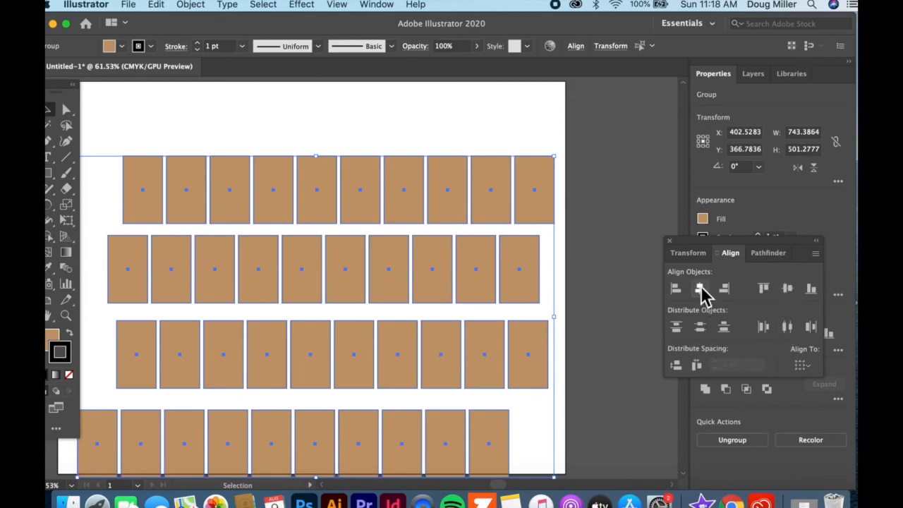
pyautogui.click(701, 290)
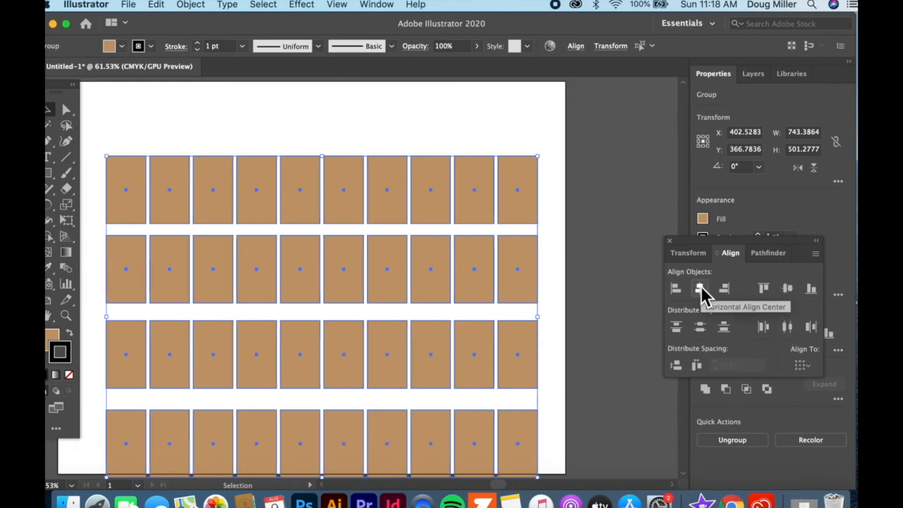
pyautogui.click(700, 327)
pyautogui.moveTo(391, 349); pyautogui.dragTo(388, 292)
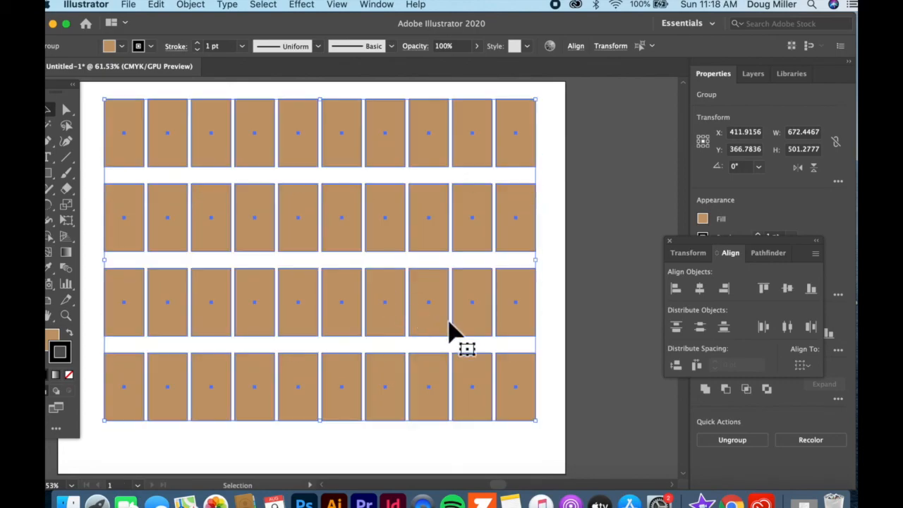
pyautogui.click(557, 344)
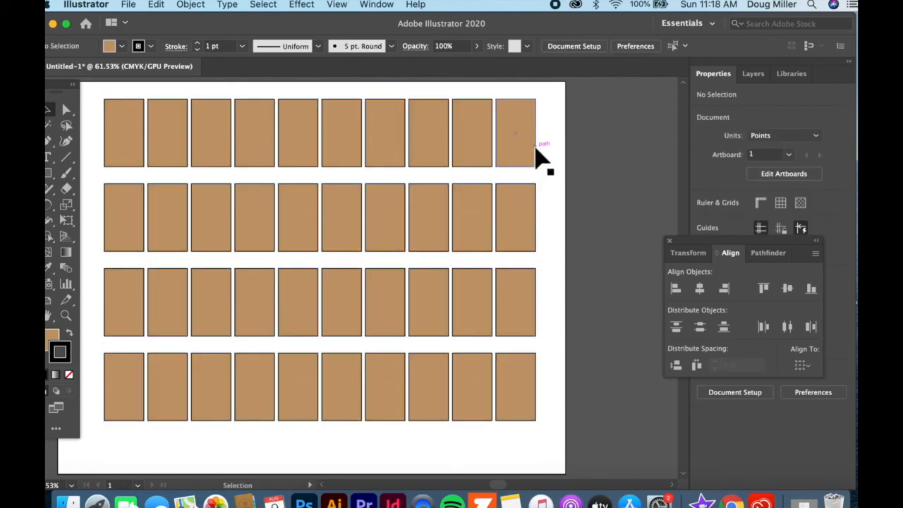
# Step: Select the top three rows one at a time and all four together to examine how each row is grouped
pyautogui.click(517, 161)
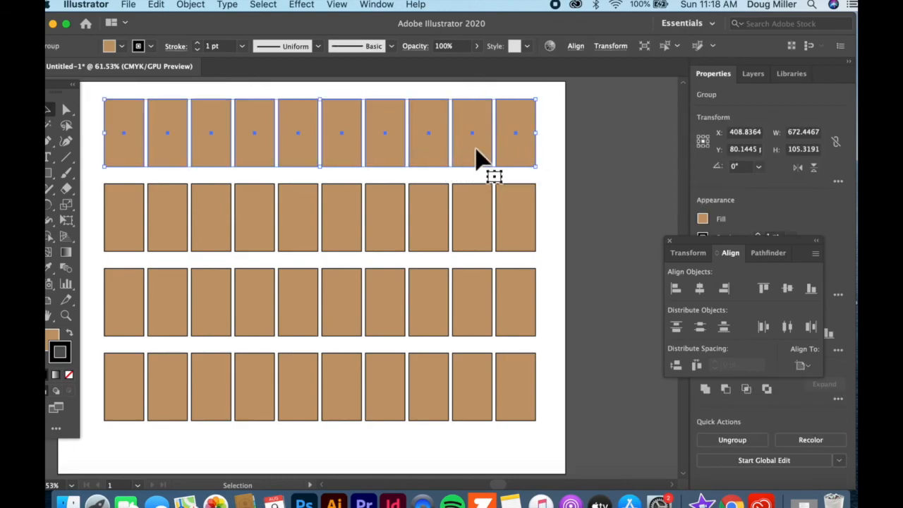
pyautogui.click(388, 216)
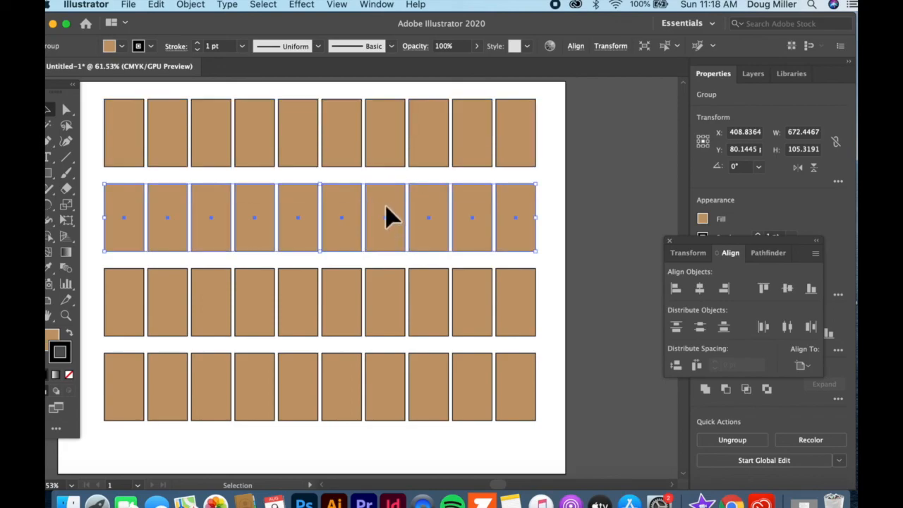
pyautogui.click(388, 294)
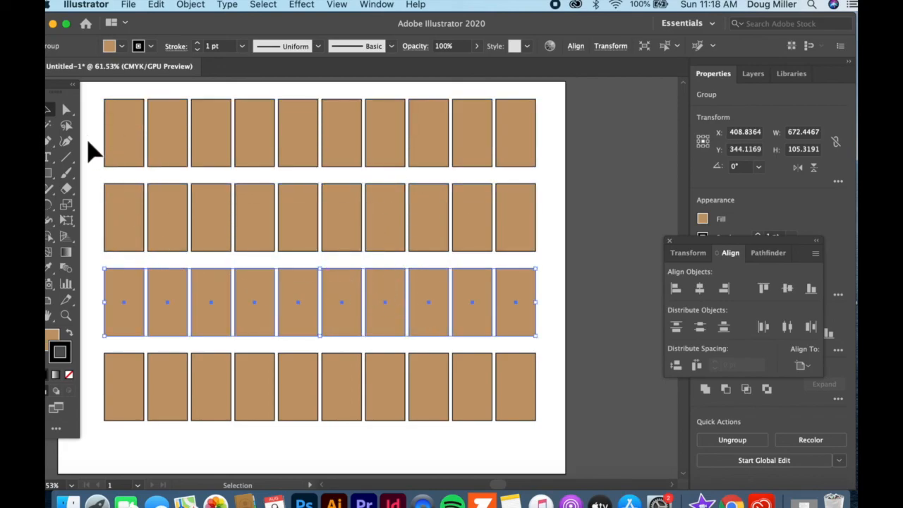
pyautogui.moveTo(97, 142); pyautogui.dragTo(232, 417)
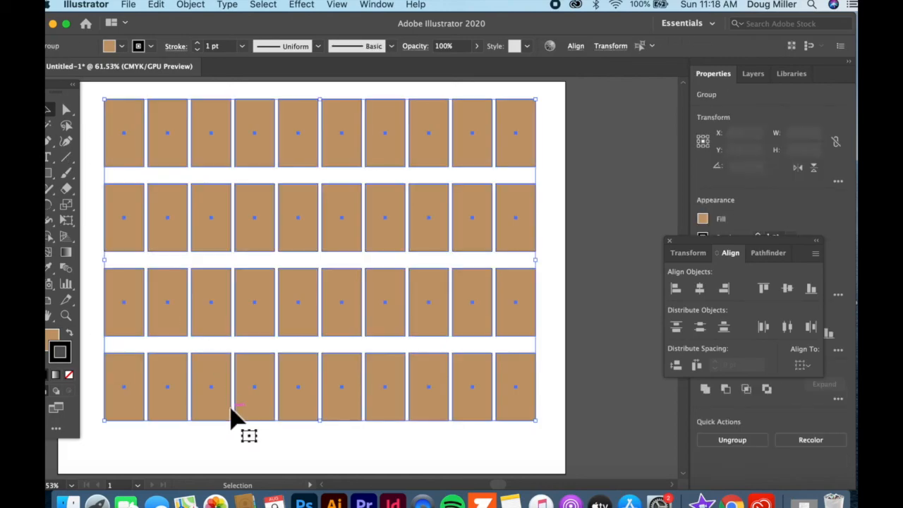
pyautogui.click(334, 448)
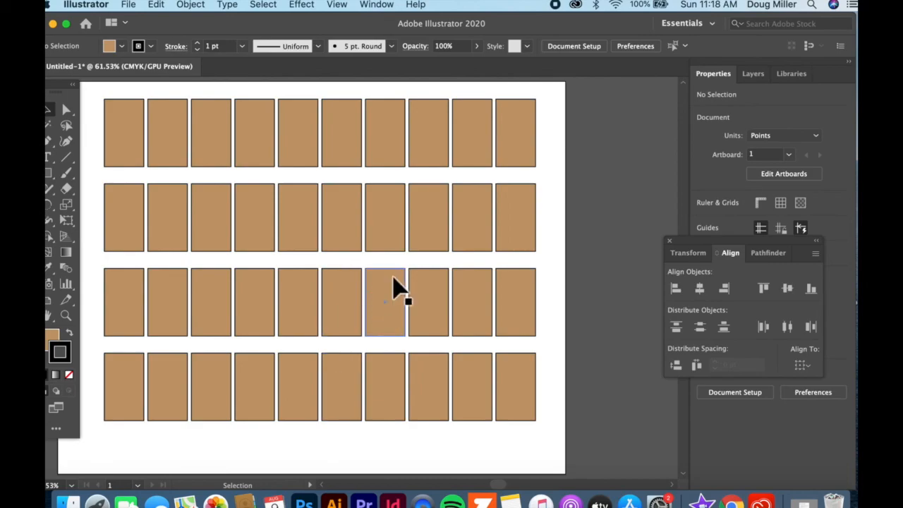